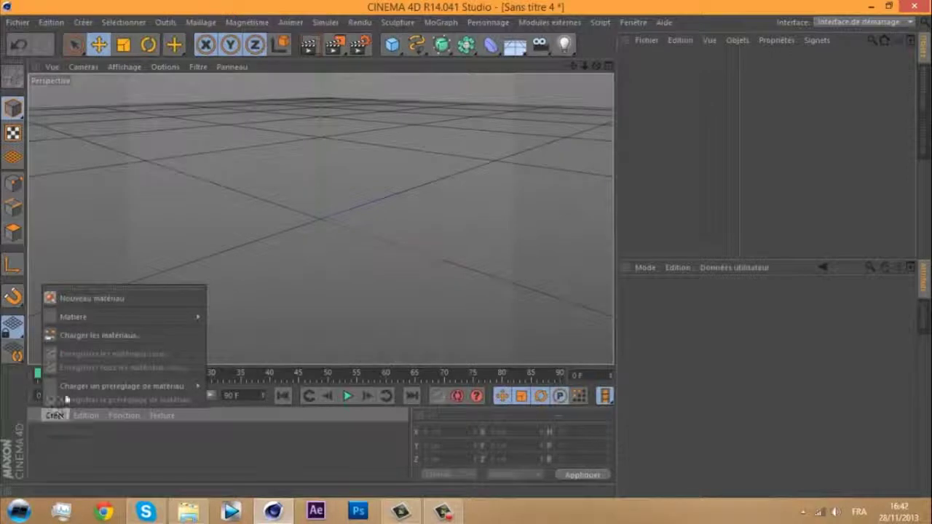
Create a material using the tornado road image as its colour texture, without copying the image to the project, and turn off specularity
{"action": "left_click", "coordinate": [91, 299]}
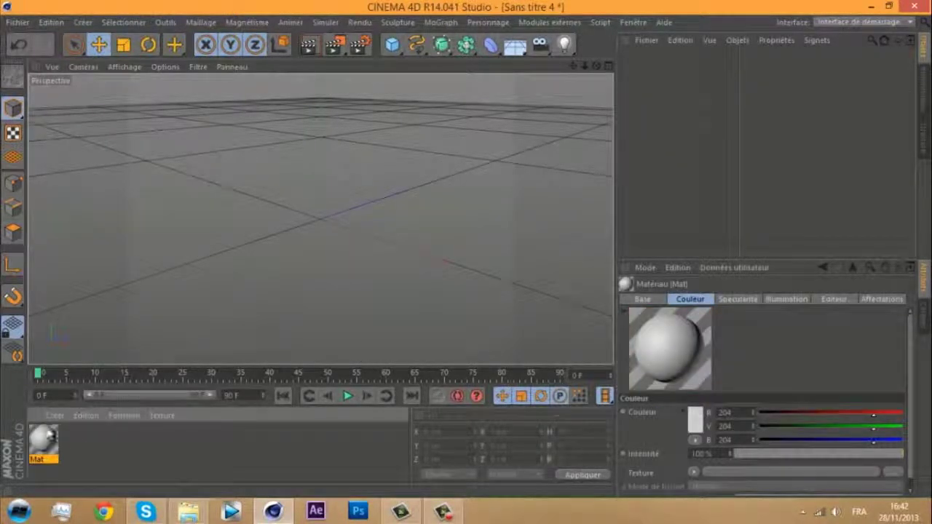
{"action": "double_click", "coordinate": [45, 439]}
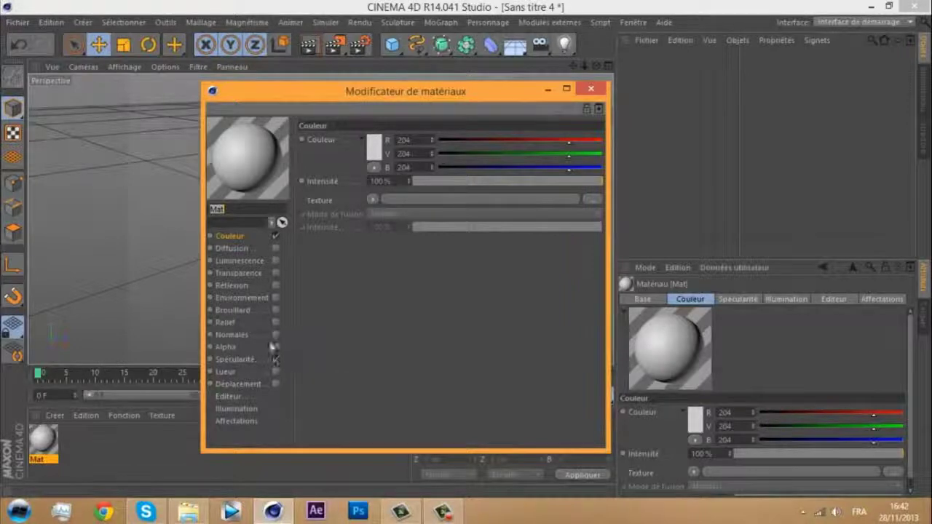
{"action": "left_click", "coordinate": [372, 199]}
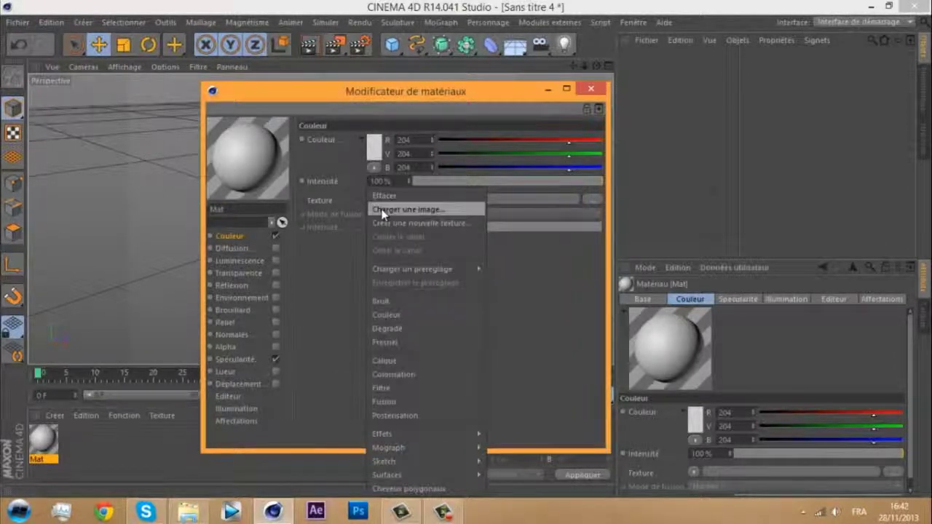
{"action": "left_click", "coordinate": [380, 210]}
{"action": "left_click_drag", "start_coordinate": [445, 183], "coordinate": [508, 255]}
{"action": "double_click", "coordinate": [386, 305]}
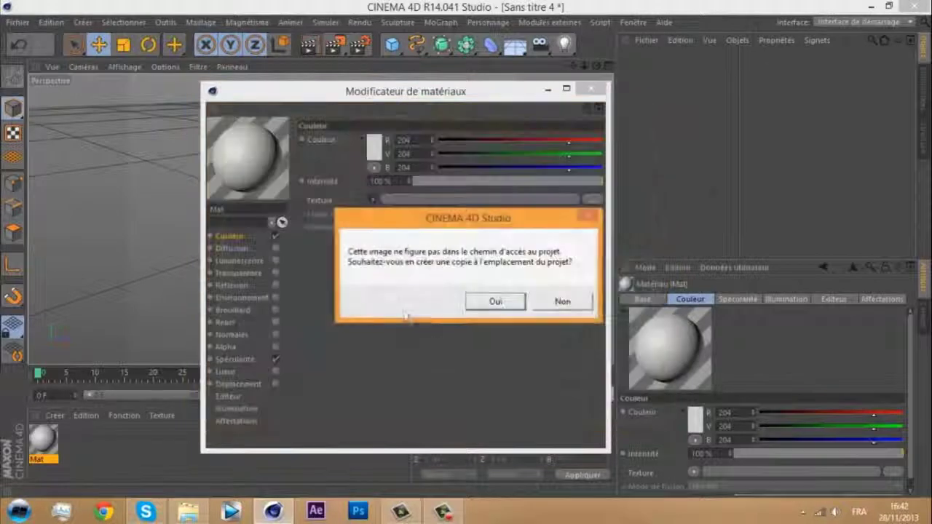
{"action": "left_click", "coordinate": [558, 303]}
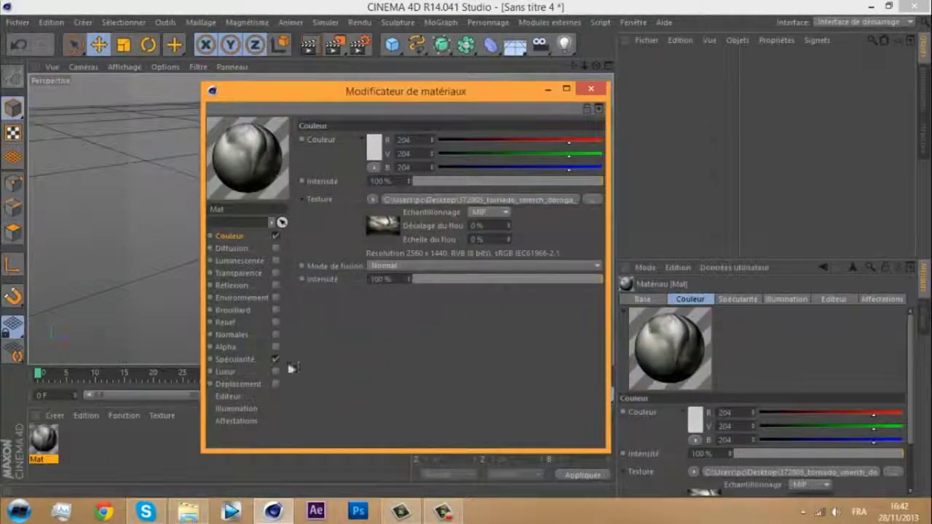
{"action": "left_click", "coordinate": [276, 359]}
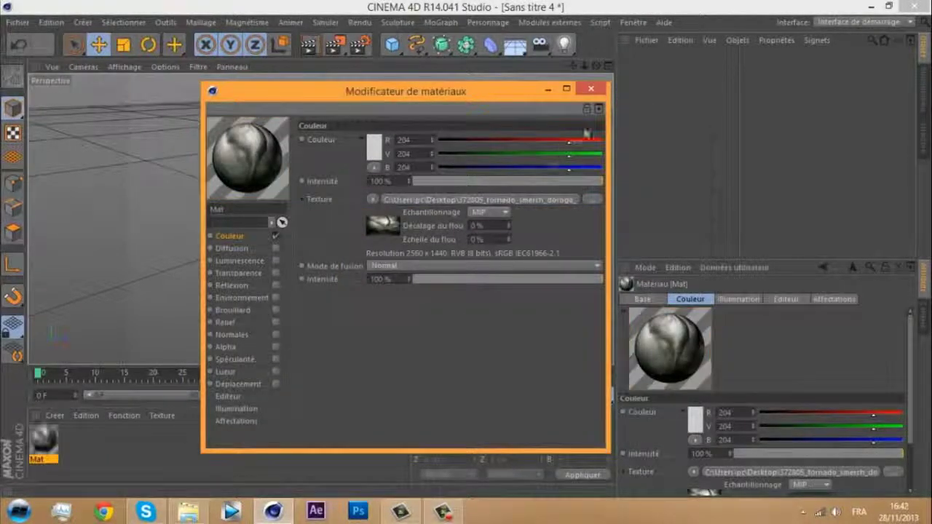
{"action": "left_click", "coordinate": [591, 88]}
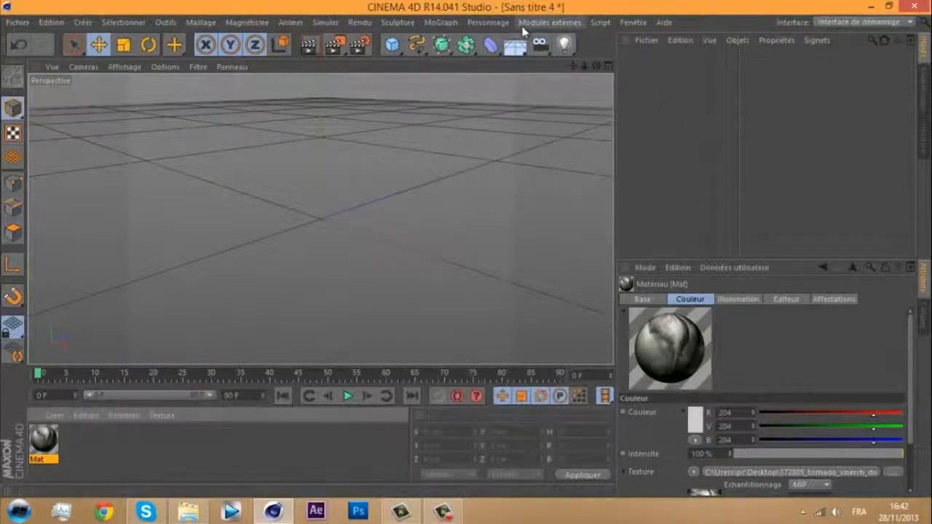
Add a background object (Arrière plan) to the scene and apply the tornado material to it
{"action": "left_click", "coordinate": [521, 45]}
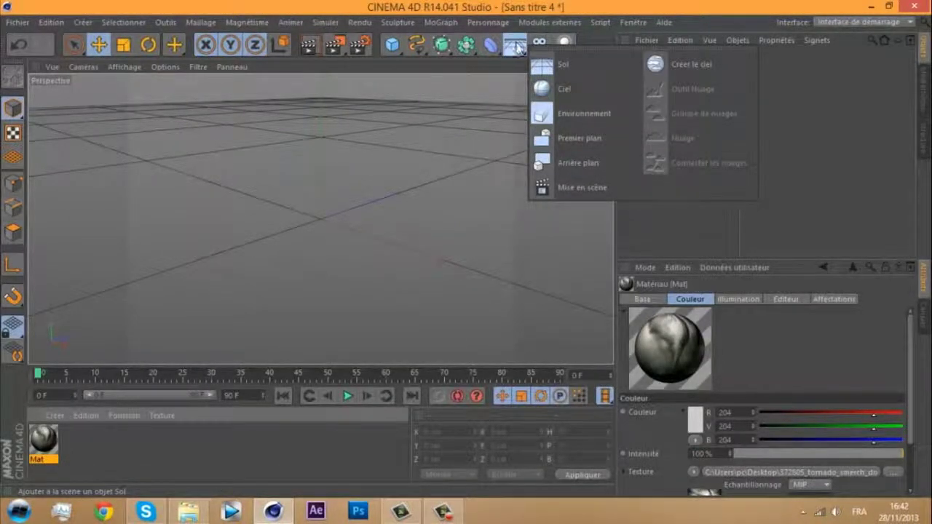
{"action": "left_click", "coordinate": [518, 48]}
{"action": "left_click", "coordinate": [517, 47]}
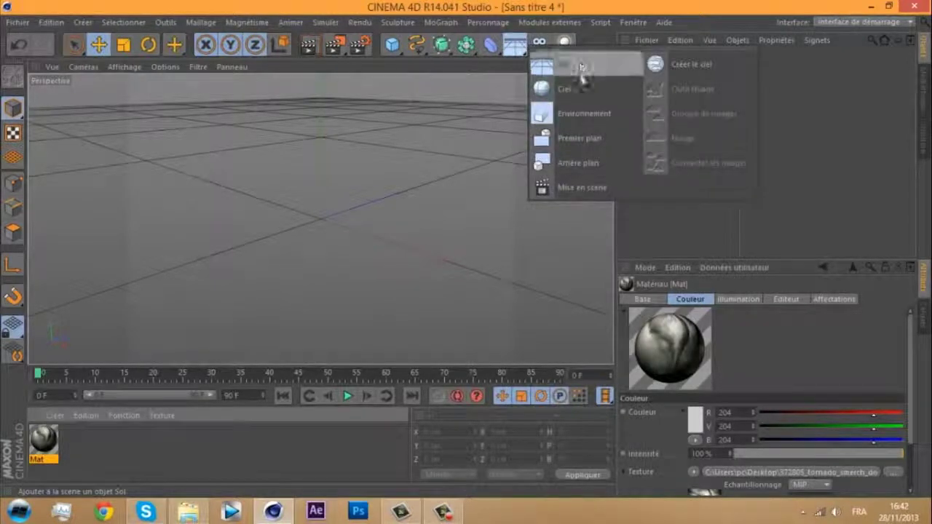
{"action": "left_click", "coordinate": [602, 160]}
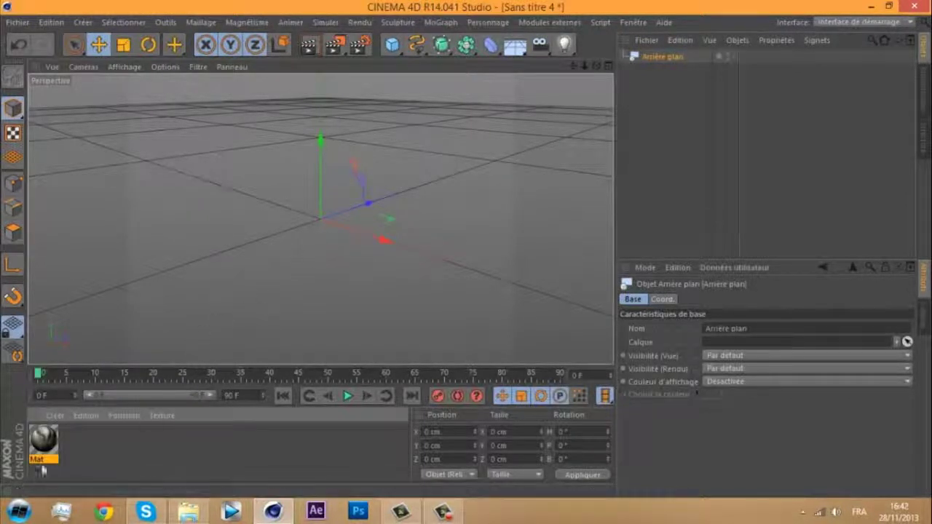
{"action": "left_click_drag", "start_coordinate": [95, 413], "coordinate": [717, 56]}
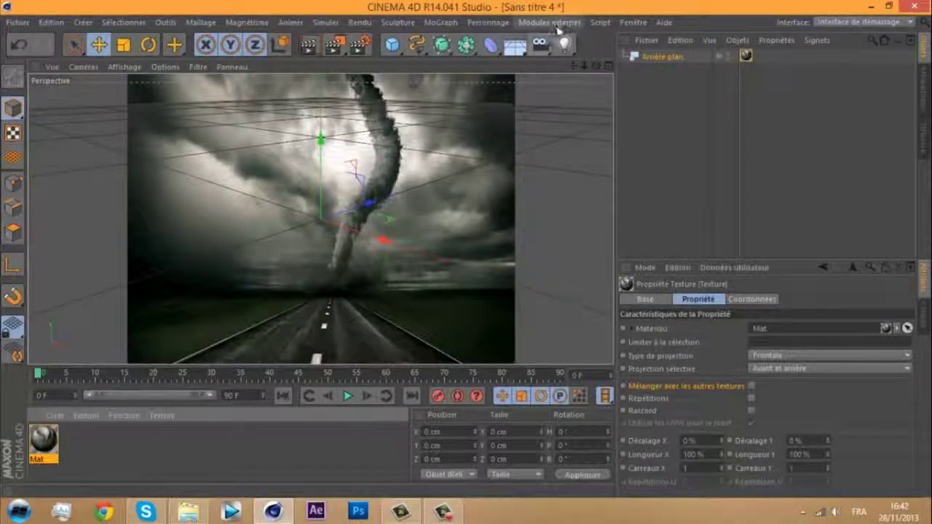
Add a MoGraph text object (MoTexte) and set its text to "KalusS"
{"action": "left_click_drag", "start_coordinate": [468, 251], "coordinate": [466, 248]}
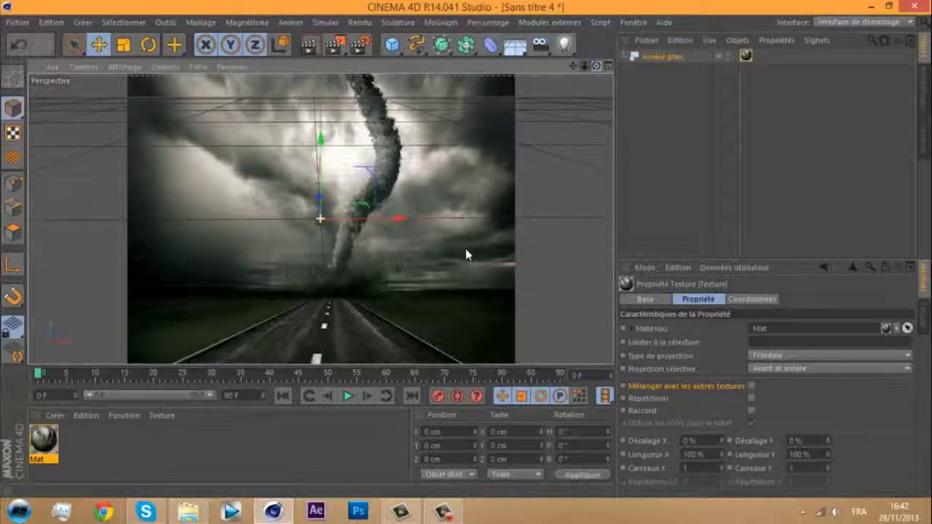
{"action": "left_click", "coordinate": [441, 22]}
{"action": "left_click", "coordinate": [454, 180]}
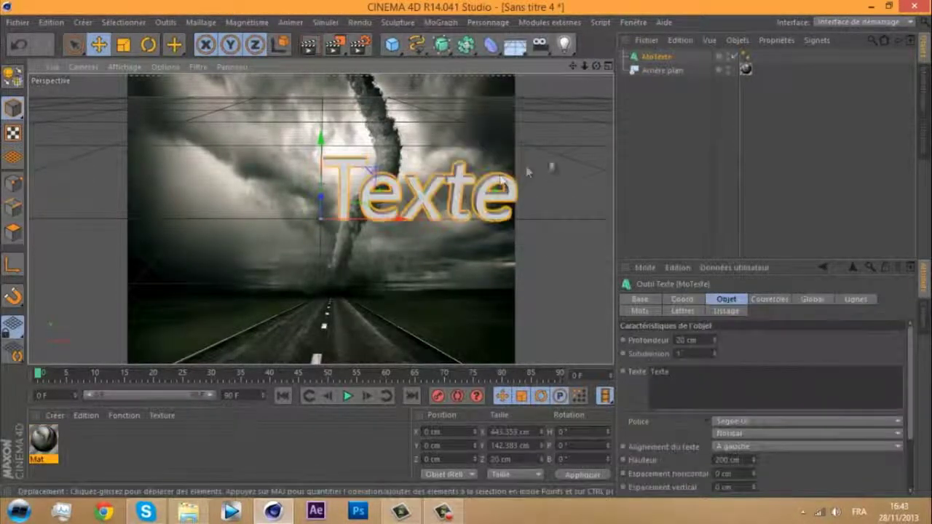
{"action": "double_click", "coordinate": [660, 371]}
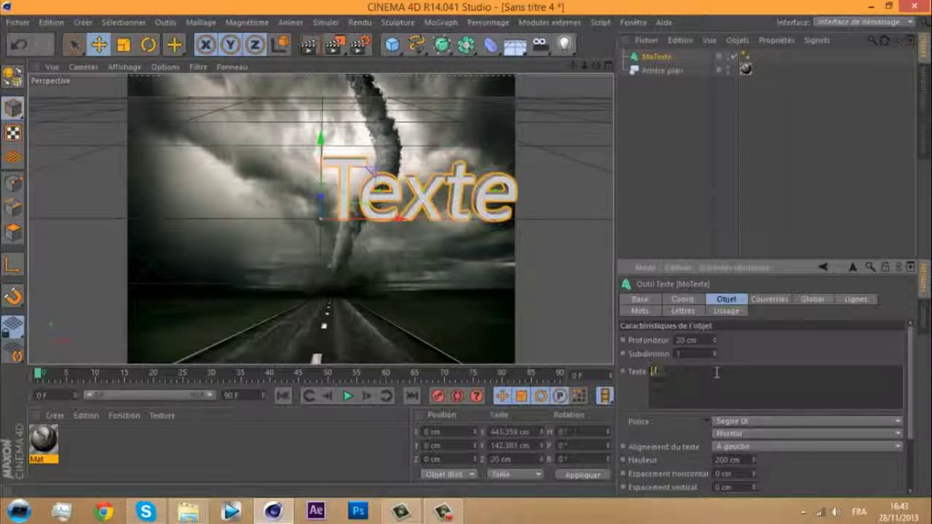
{"action": "type", "text": "K"}
{"action": "double_click", "coordinate": [717, 372]}
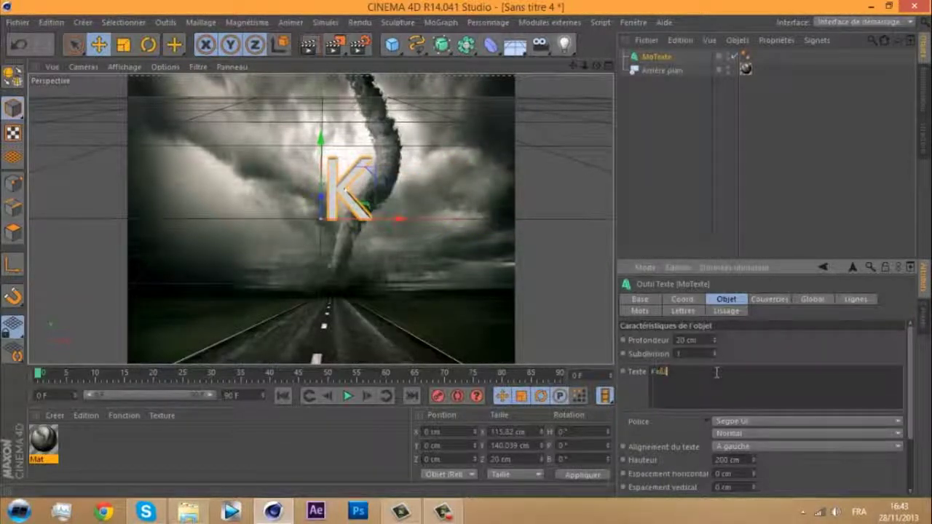
{"action": "left_click", "coordinate": [774, 354]}
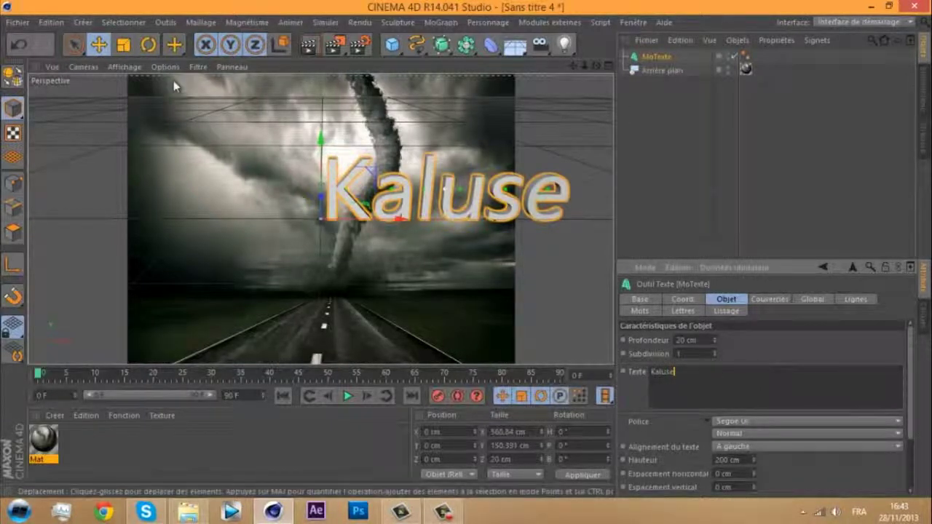
{"action": "key", "text": "BackSpace"}
{"action": "type", "text": "S"}
{"action": "left_click", "coordinate": [754, 349]}
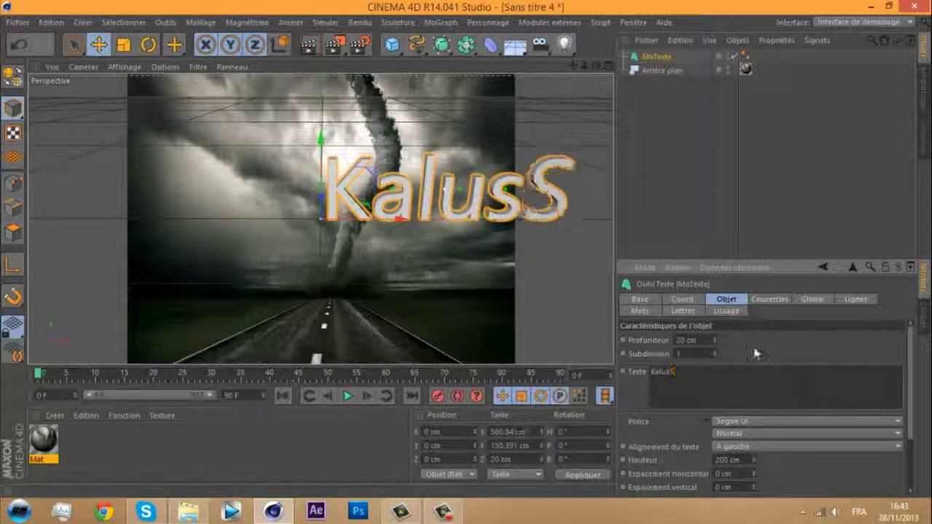
Set the text's font to Gang Wolfik, its height to 250 cm and its depth to 40 cm
{"action": "left_click", "coordinate": [801, 422]}
{"action": "left_click_drag", "start_coordinate": [905, 388], "coordinate": [900, 157]}
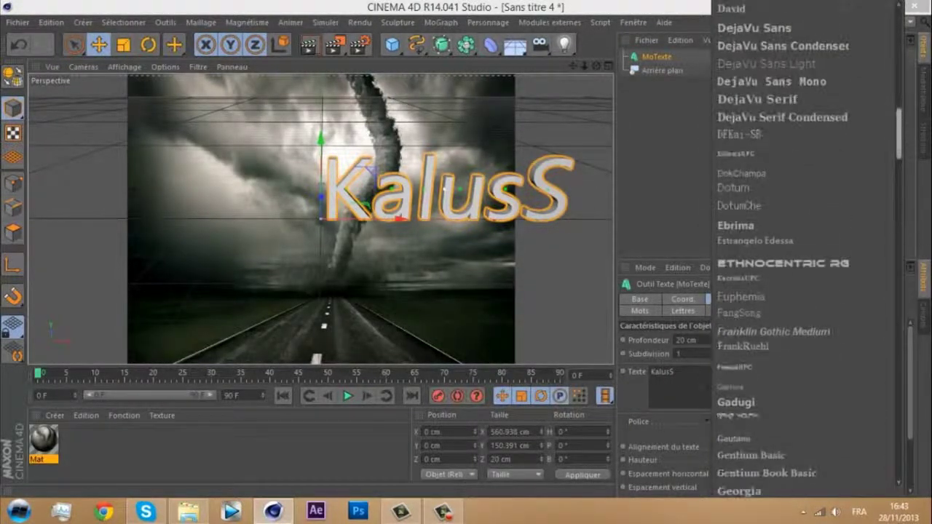
{"action": "scroll", "coordinate": [783, 249], "scroll_direction": "down", "scroll_amount": 3}
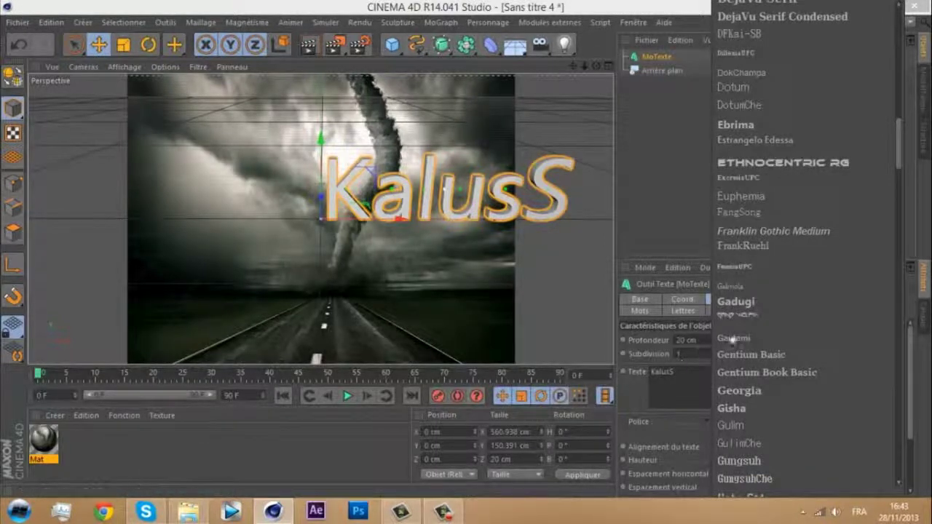
{"action": "left_click", "coordinate": [737, 314]}
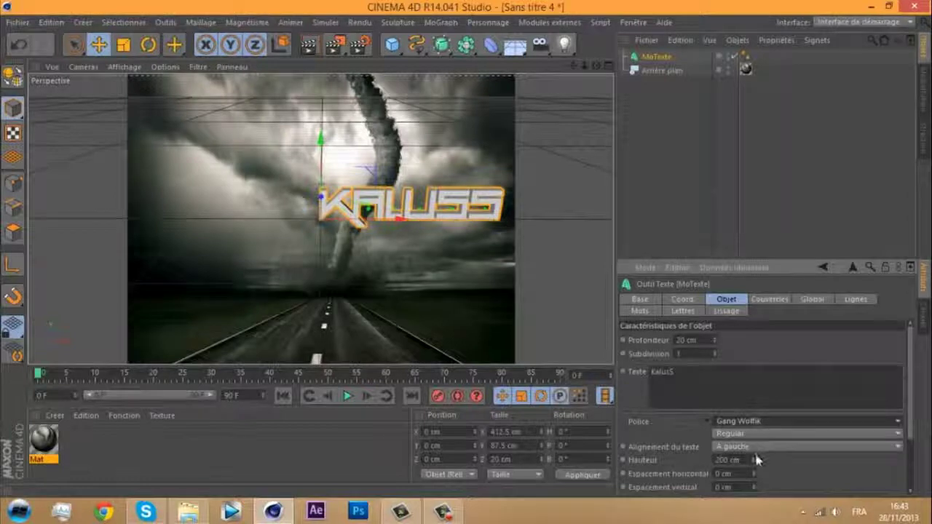
{"action": "left_click_drag", "start_coordinate": [752, 456], "coordinate": [751, 455]}
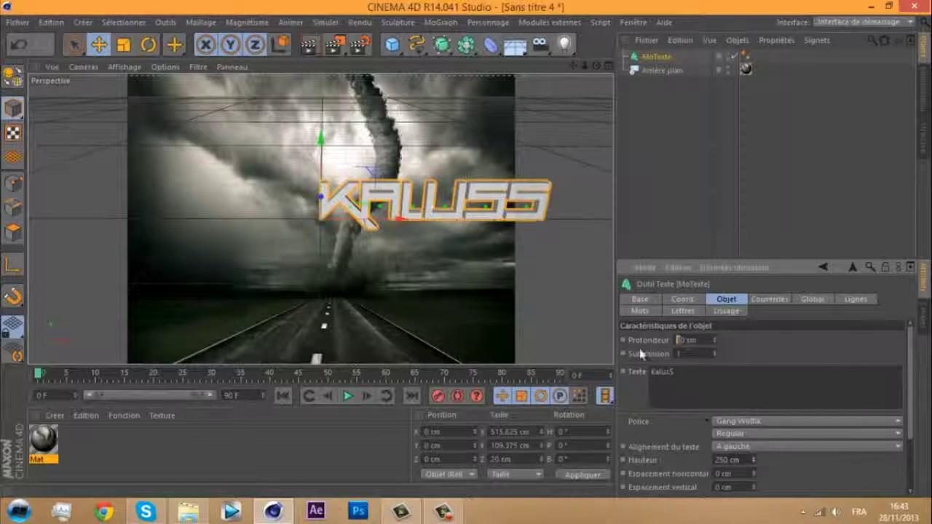
{"action": "key", "text": "Return"}
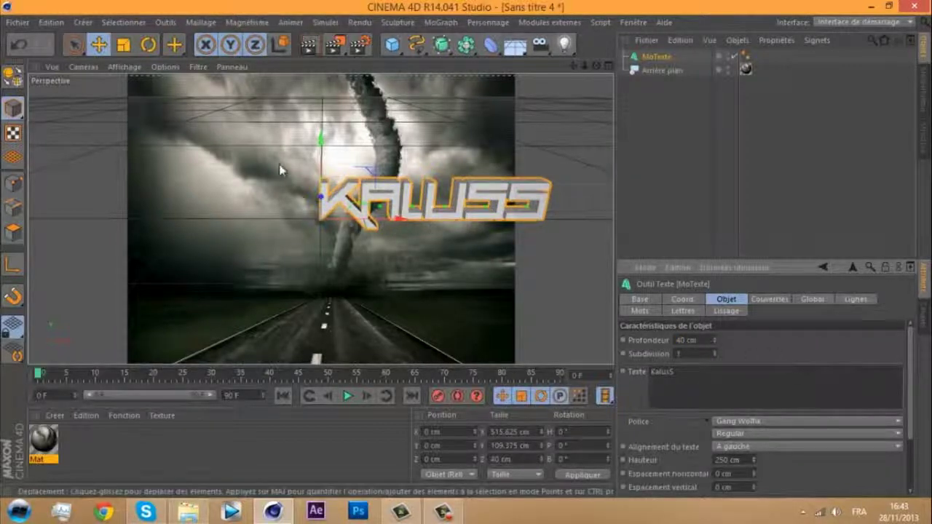
Place the text over the road of the background image and tilt its pitch to about -26°
{"action": "left_click_drag", "start_coordinate": [577, 68], "coordinate": [468, 255]}
{"action": "key", "text": "r"}
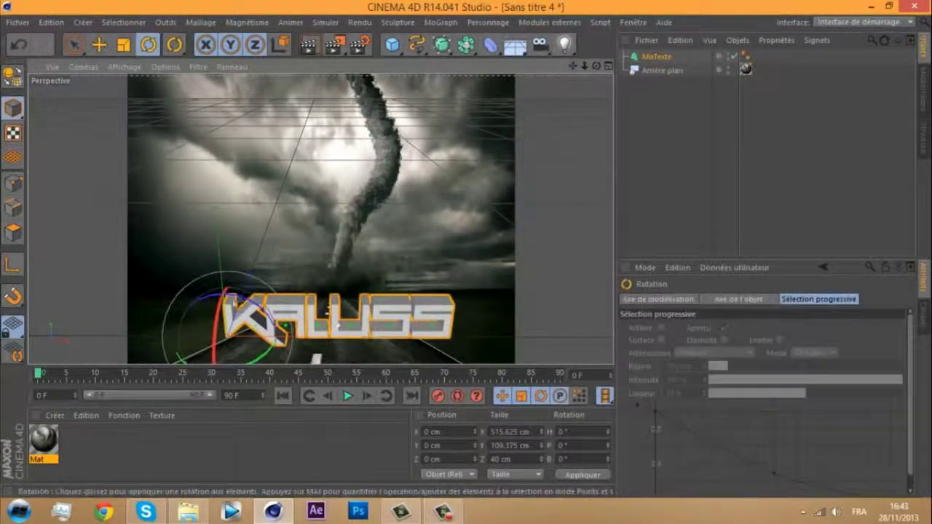
{"action": "left_click_drag", "start_coordinate": [217, 332], "coordinate": [223, 303]}
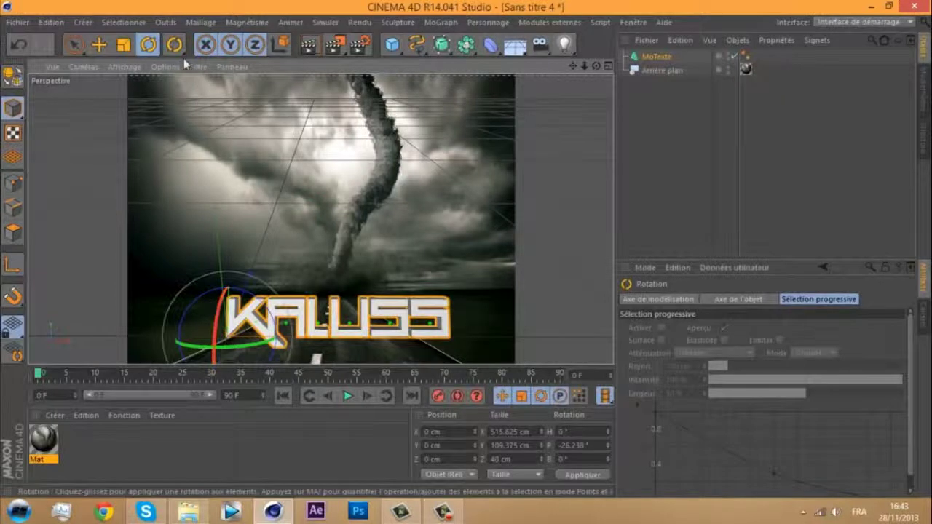
Frame the perspective so the text appears smaller and centred on the road
{"action": "left_click", "coordinate": [99, 44]}
{"action": "mouse_move", "coordinate": [584, 66]}
{"action": "left_mouse_down"}
{"action": "mouse_move", "coordinate": [466, 254]}
{"action": "mouse_move", "coordinate": [573, 67]}
{"action": "left_mouse_up"}
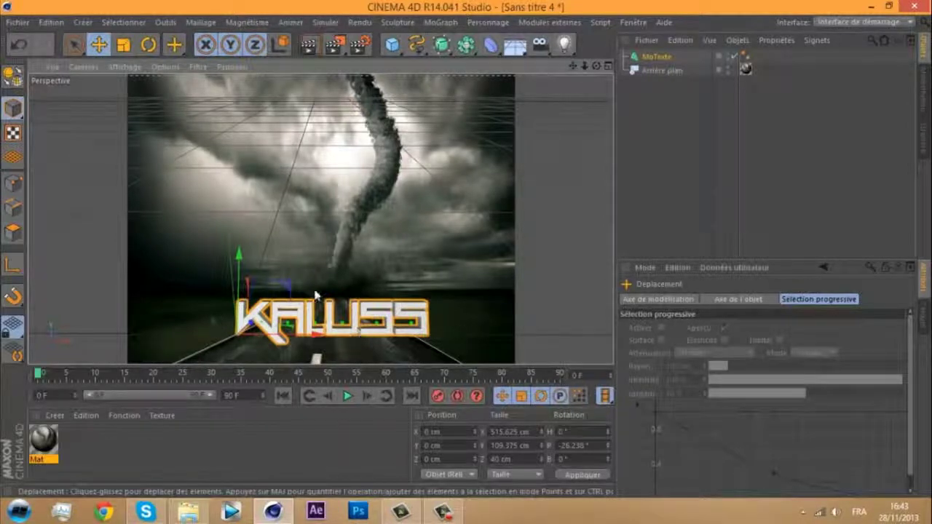
{"action": "left_click_drag", "start_coordinate": [584, 65], "coordinate": [466, 249]}
{"action": "left_click_drag", "start_coordinate": [573, 68], "coordinate": [467, 252]}
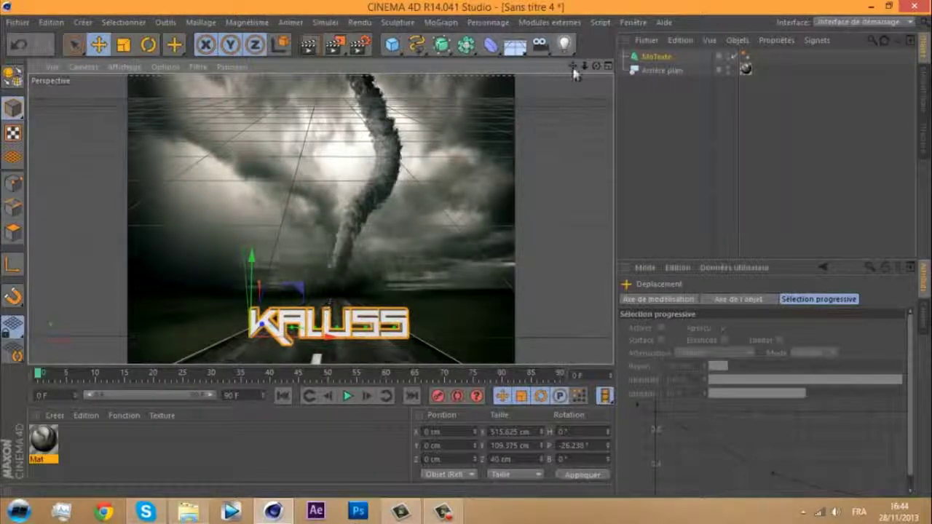
Add a plane (Plan) to the scene and create a camera from the current framing
{"action": "left_click", "coordinate": [400, 51]}
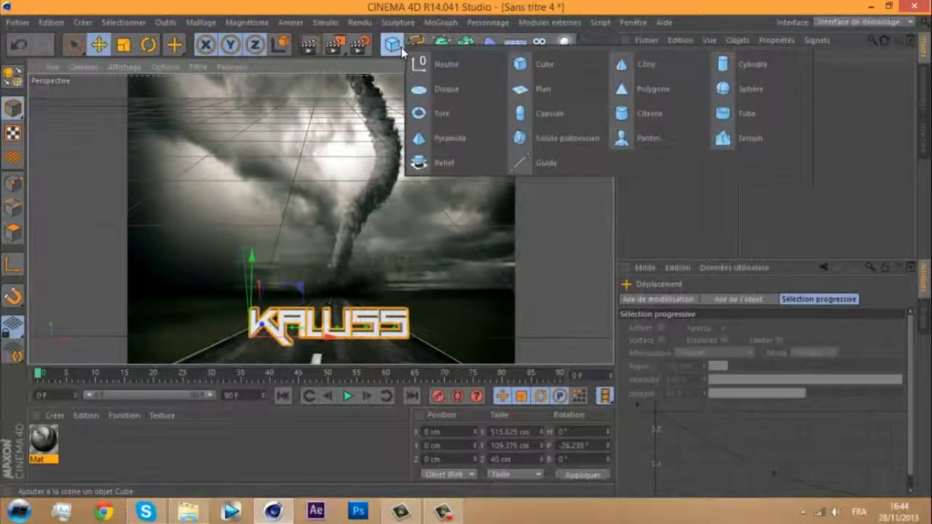
{"action": "left_click", "coordinate": [570, 88]}
{"action": "left_click", "coordinate": [539, 44]}
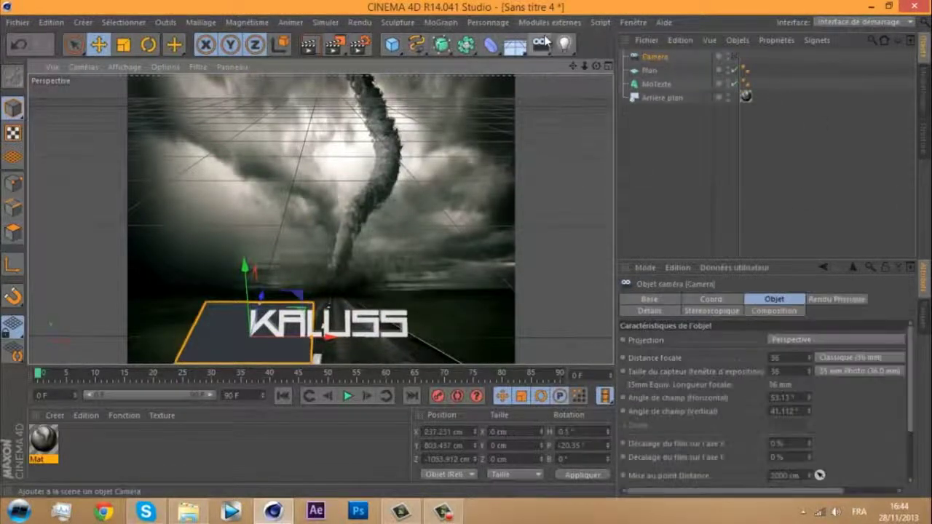
Widen the plane to about 642 cm and position it under the text at about X 241 cm, Z 54 cm
{"action": "left_click_drag", "start_coordinate": [596, 66], "coordinate": [557, 143]}
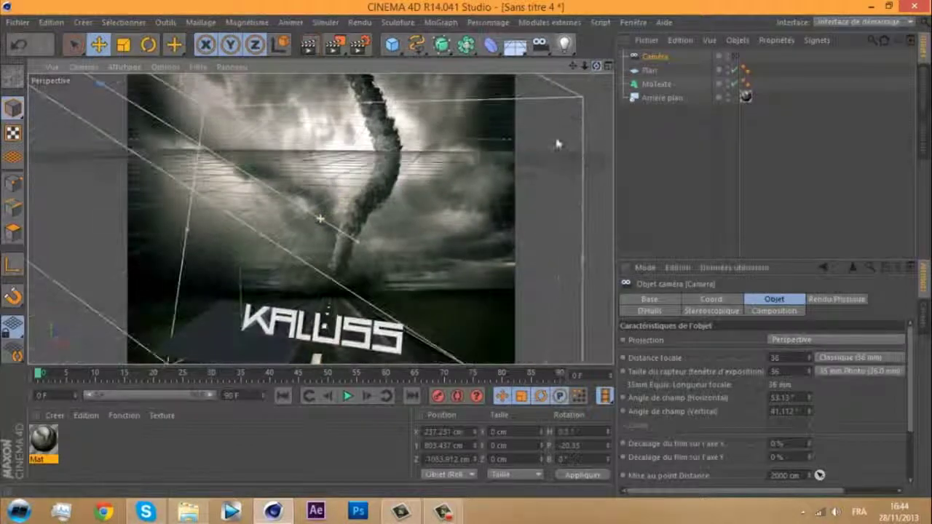
{"action": "left_click", "coordinate": [174, 340]}
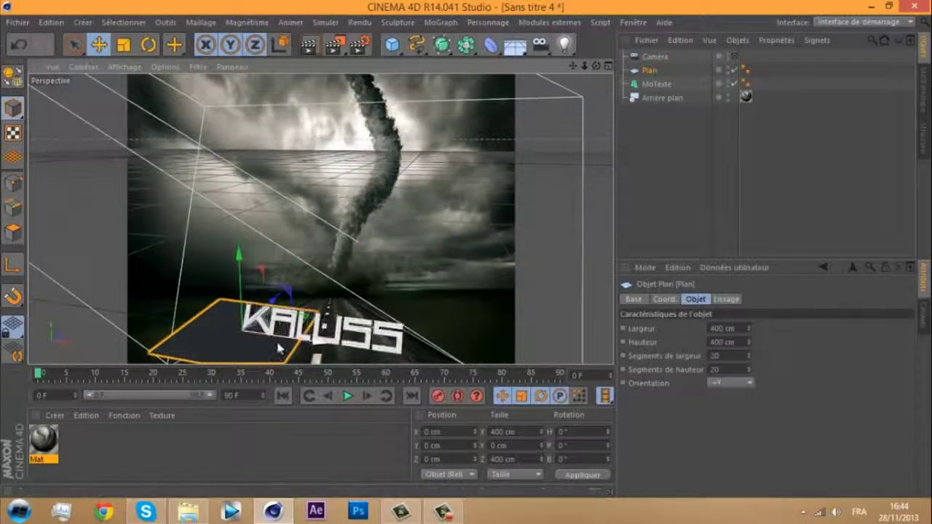
{"action": "left_click_drag", "start_coordinate": [309, 347], "coordinate": [391, 364]}
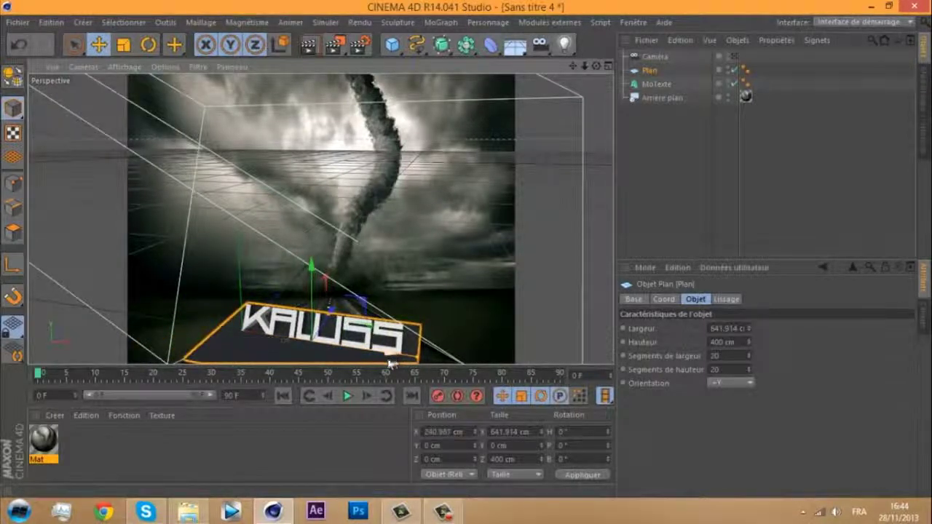
{"action": "left_click_drag", "start_coordinate": [330, 313], "coordinate": [335, 304]}
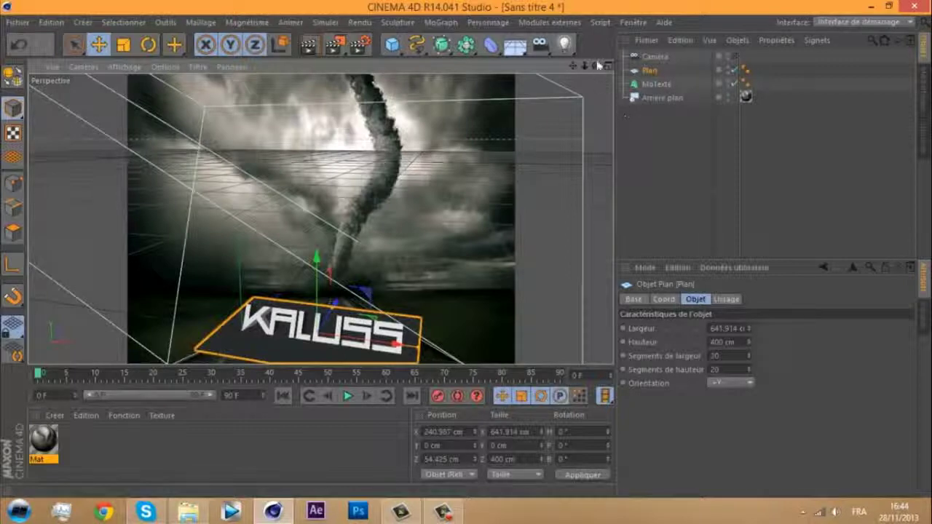
Lower the plane beneath the text to about Y -48.6 cm and look through the scene camera
{"action": "left_click_drag", "start_coordinate": [597, 66], "coordinate": [467, 252]}
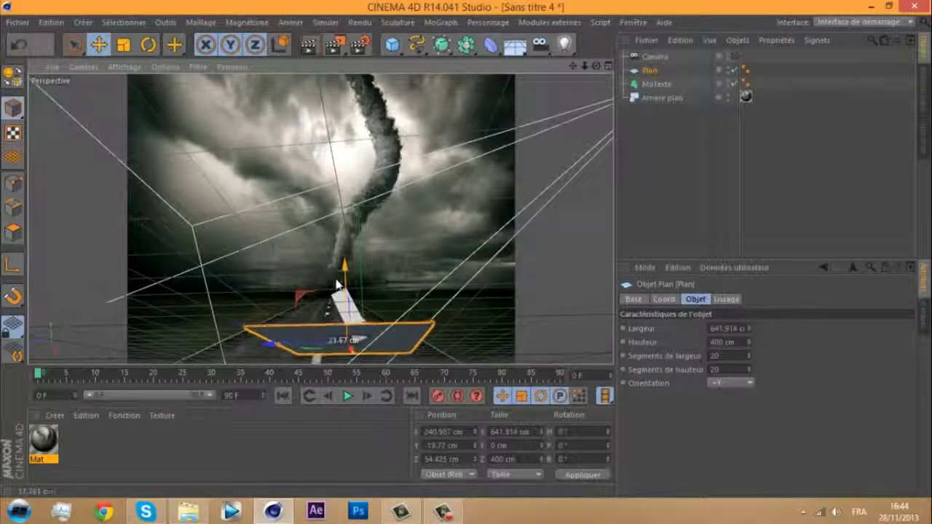
{"action": "left_click_drag", "start_coordinate": [330, 286], "coordinate": [346, 301]}
{"action": "left_click_drag", "start_coordinate": [593, 67], "coordinate": [468, 254]}
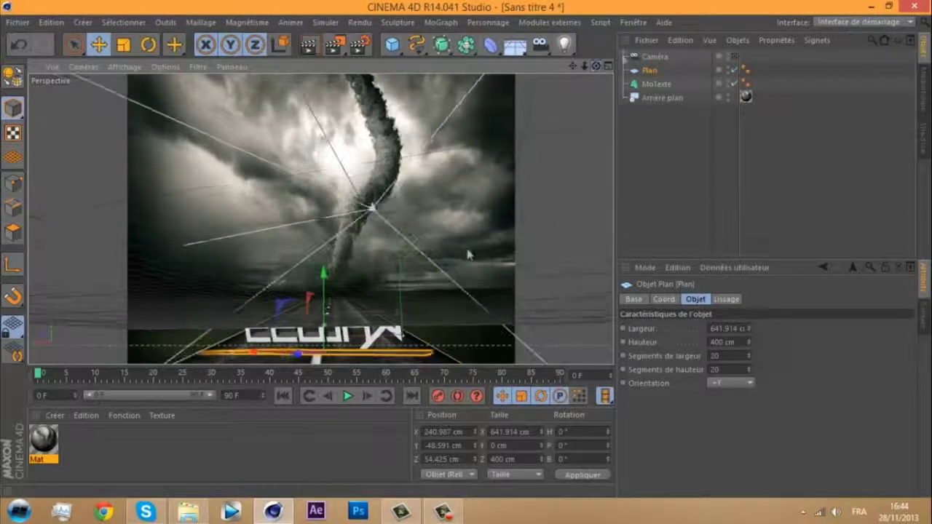
{"action": "left_click", "coordinate": [732, 56]}
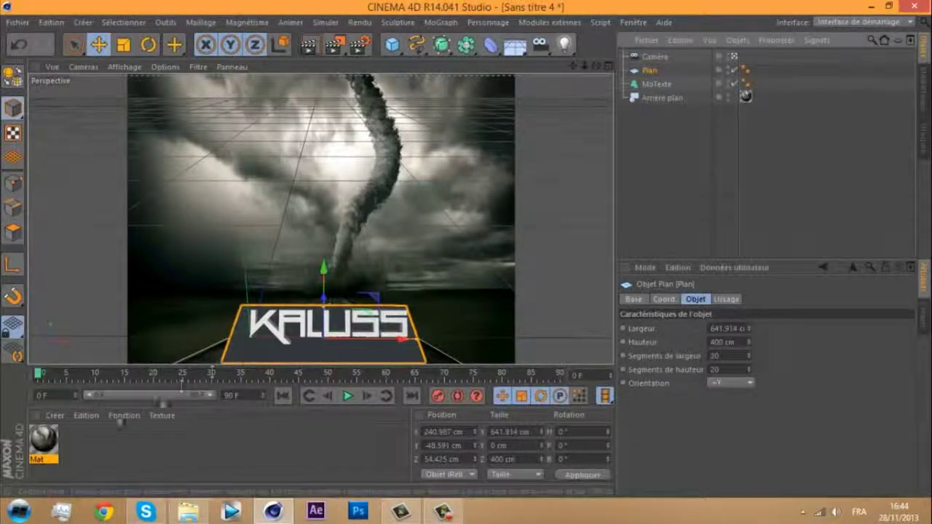
Apply the Mat material to the plane and give it a Rendu tag with Composition avec le fond enabled
{"action": "left_click_drag", "start_coordinate": [45, 442], "coordinate": [688, 71]}
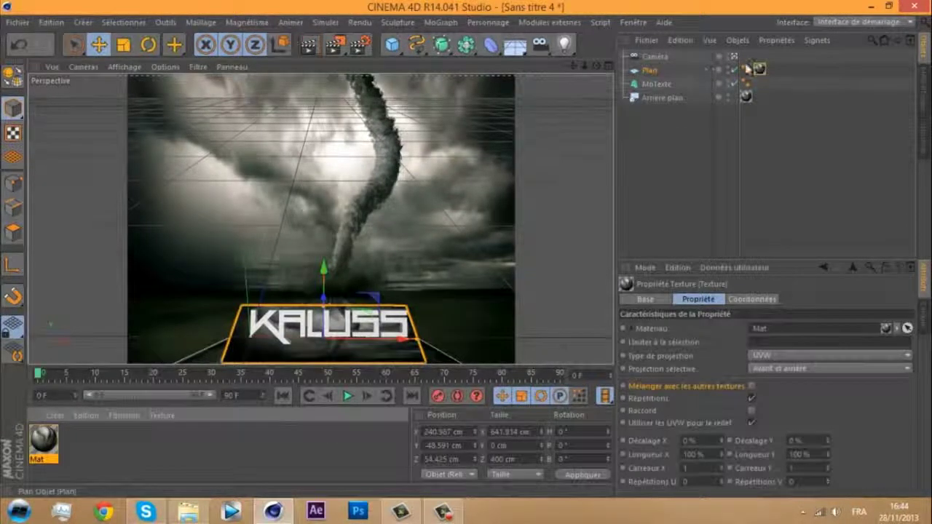
{"action": "right_click", "coordinate": [652, 70]}
{"action": "mouse_move", "coordinate": [709, 16]}
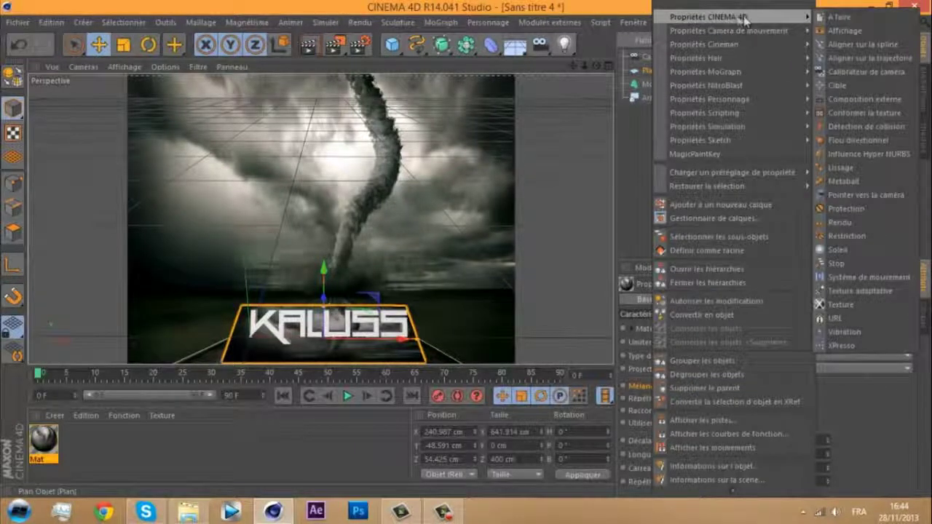
{"action": "left_click", "coordinate": [845, 222]}
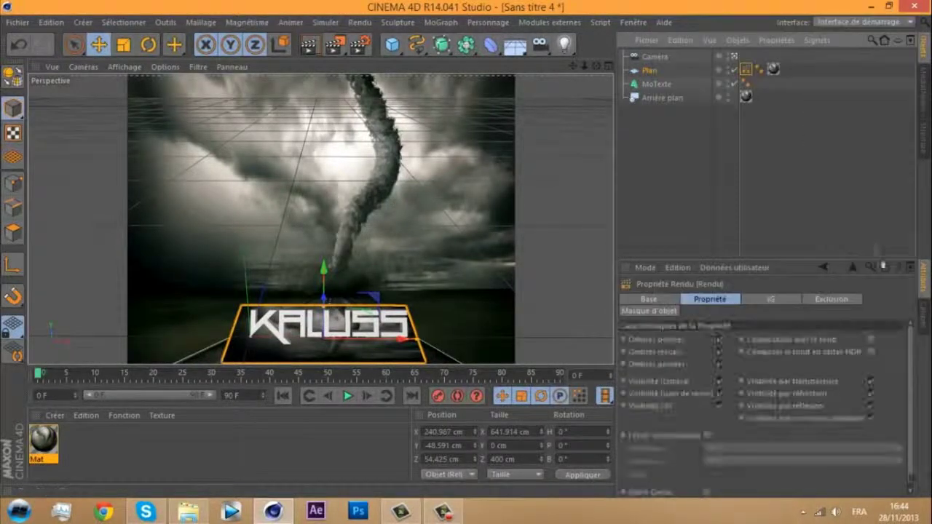
{"action": "left_click", "coordinate": [871, 340]}
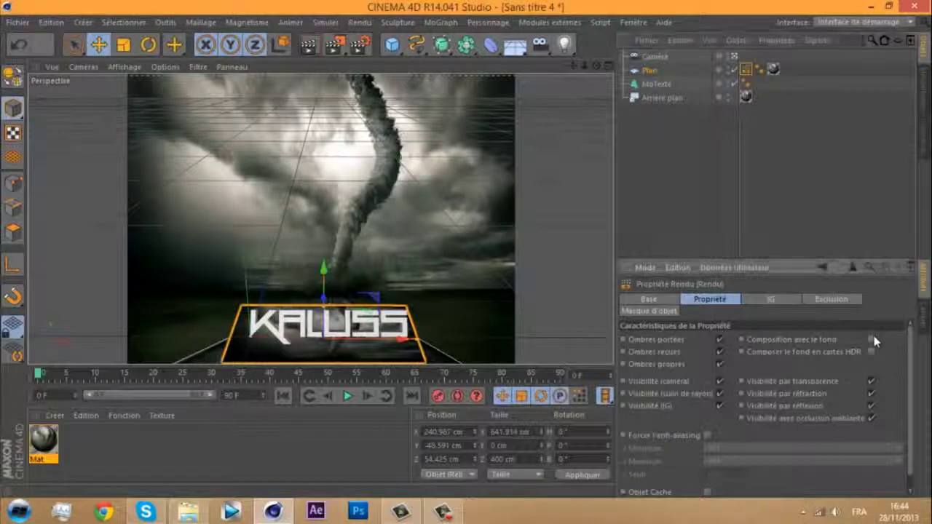
Set the plane's texture projection to Frontale and check the projection type of the background's texture
{"action": "left_click", "coordinate": [774, 68]}
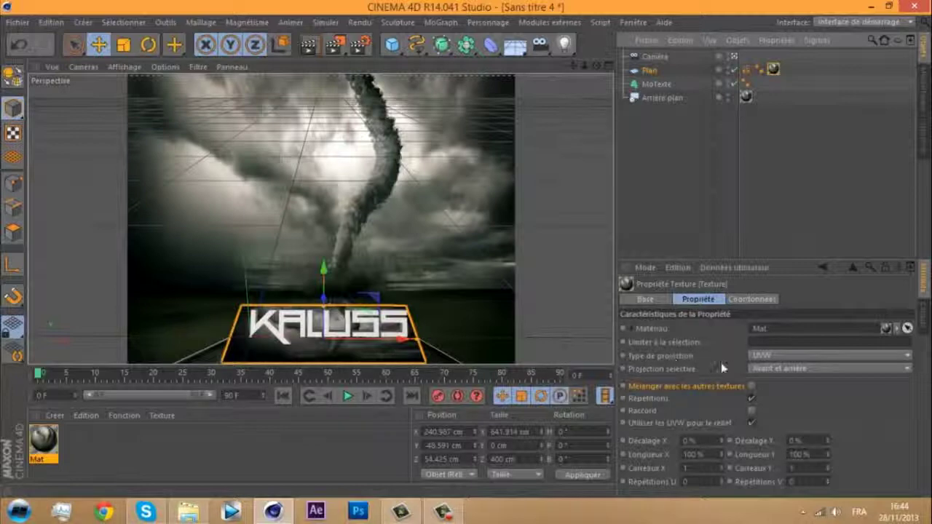
{"action": "left_click", "coordinate": [757, 356]}
{"action": "left_click", "coordinate": [774, 421]}
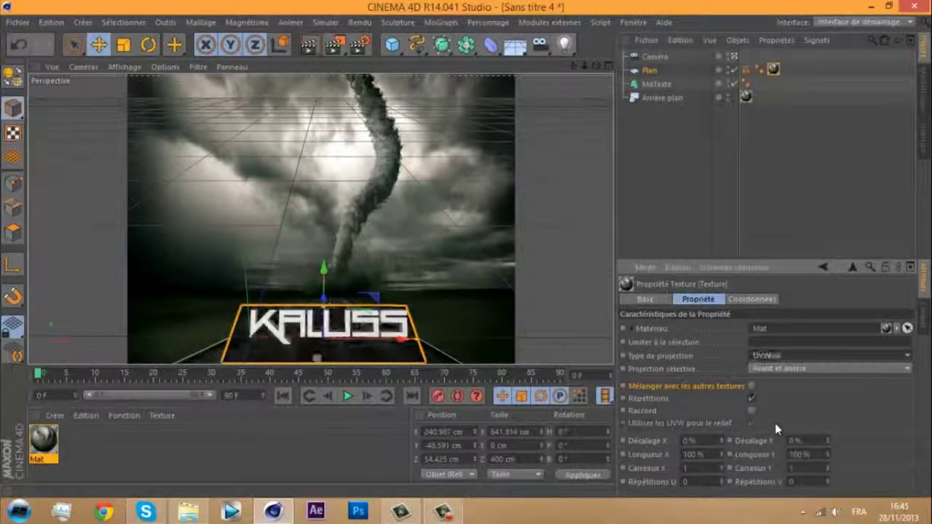
{"action": "left_click", "coordinate": [745, 96]}
{"action": "left_click", "coordinate": [809, 356]}
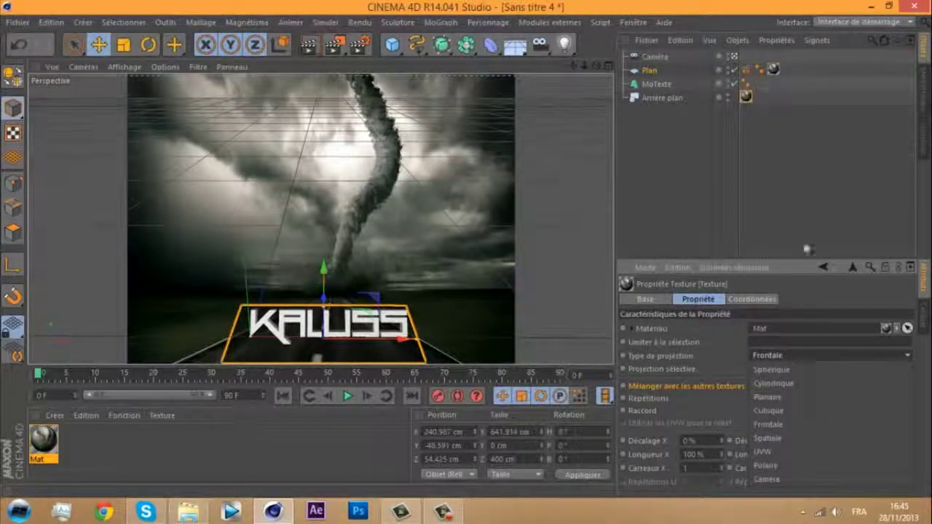
Render the active view to check how the plane blends into the road
{"action": "left_click", "coordinate": [309, 45]}
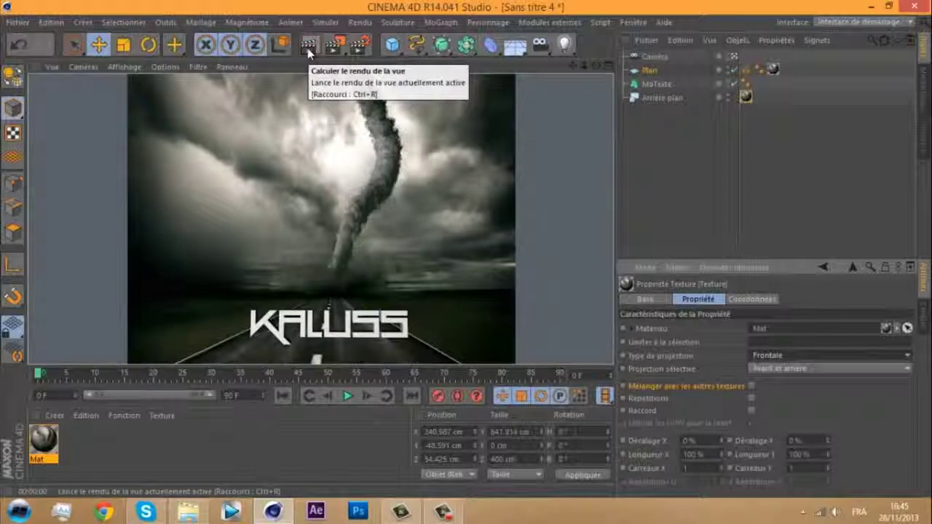
{"action": "left_click", "coordinate": [309, 46]}
{"action": "left_click", "coordinate": [308, 46]}
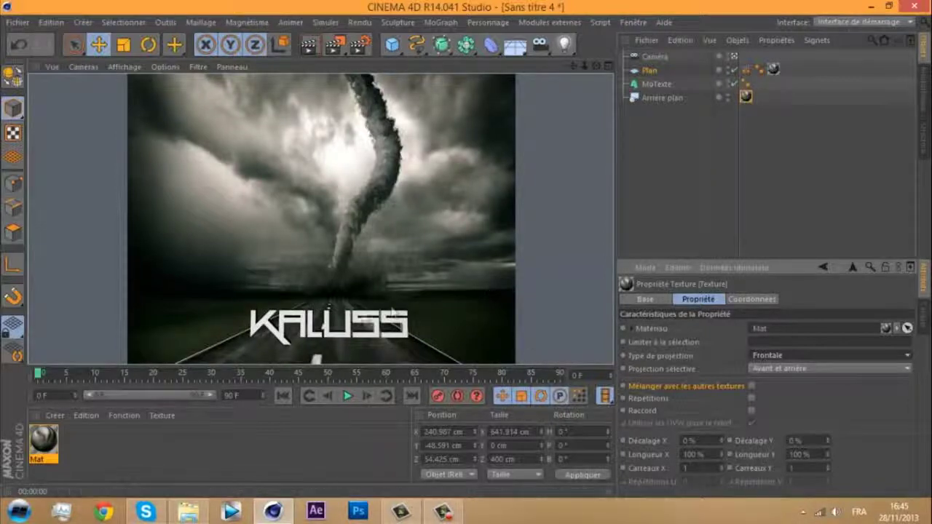
Try the Sphérique projection on the background's texture and render the view
{"action": "left_click", "coordinate": [823, 356]}
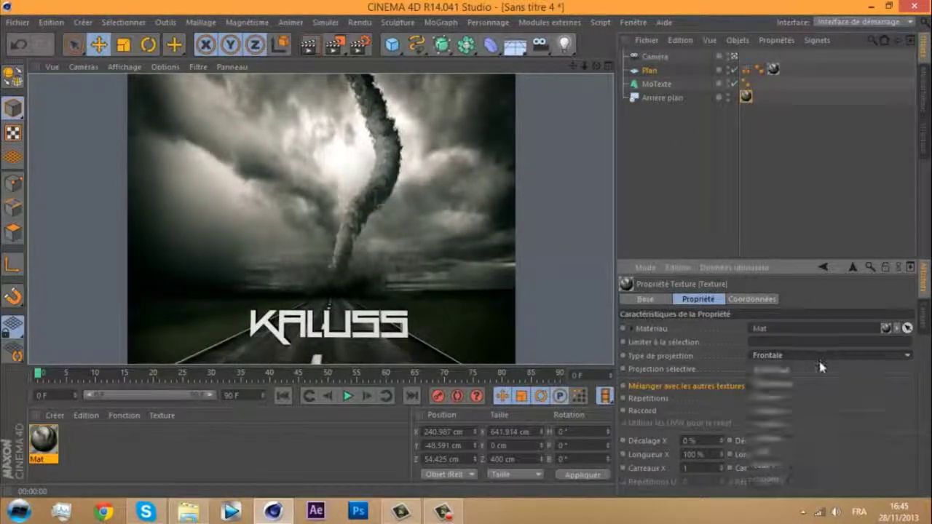
{"action": "left_click", "coordinate": [820, 369]}
{"action": "left_click", "coordinate": [310, 46]}
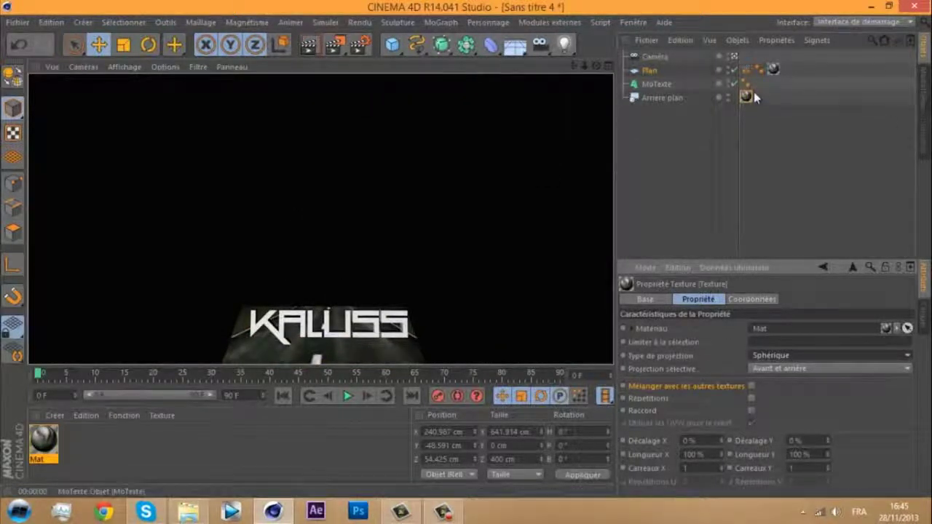
Return the background's texture projection to Frontale and render the view again
{"action": "left_click", "coordinate": [891, 356]}
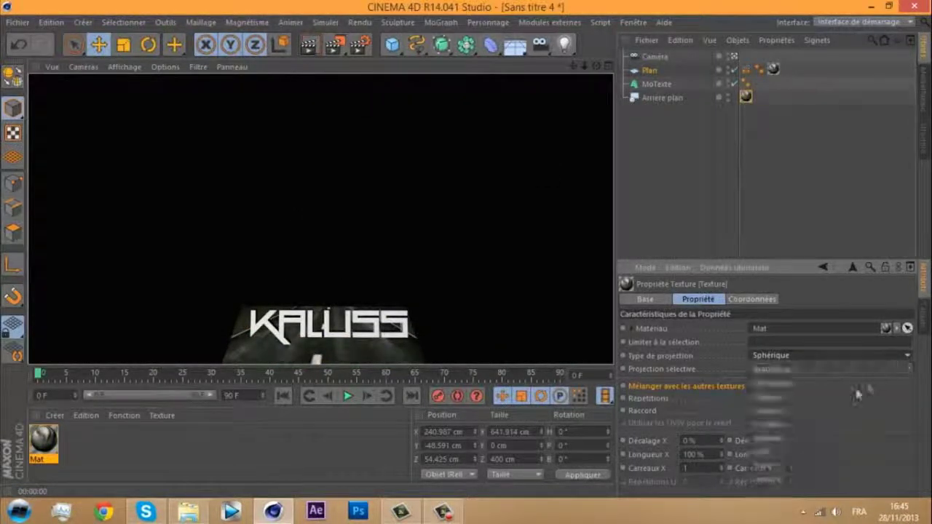
{"action": "left_click", "coordinate": [753, 421]}
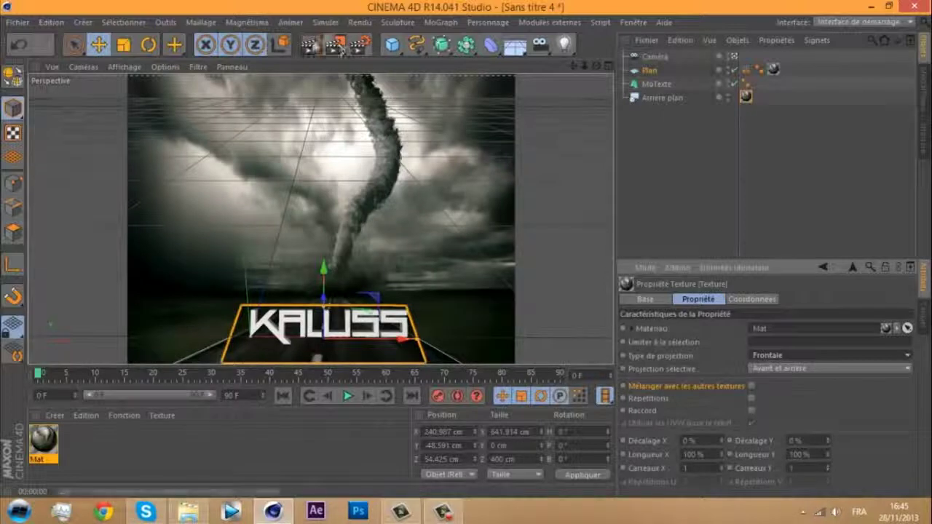
{"action": "left_click", "coordinate": [310, 47]}
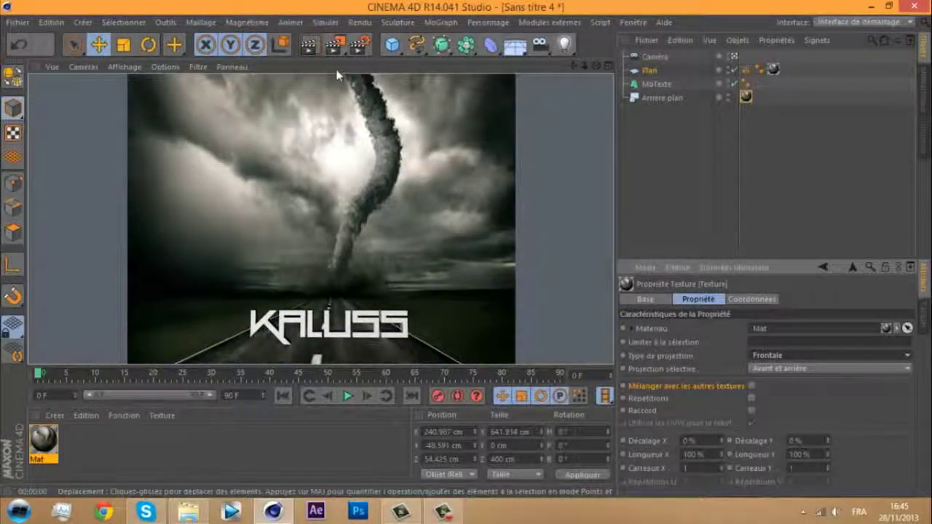
Set the render output size to the 2560 x 1600 screen preset in the render settings
{"action": "left_click", "coordinate": [359, 47]}
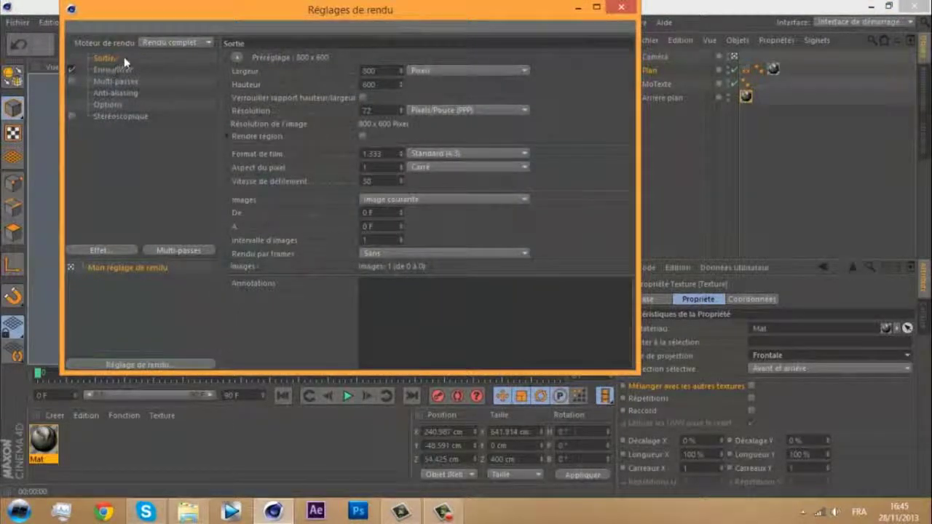
{"action": "left_click", "coordinate": [238, 57]}
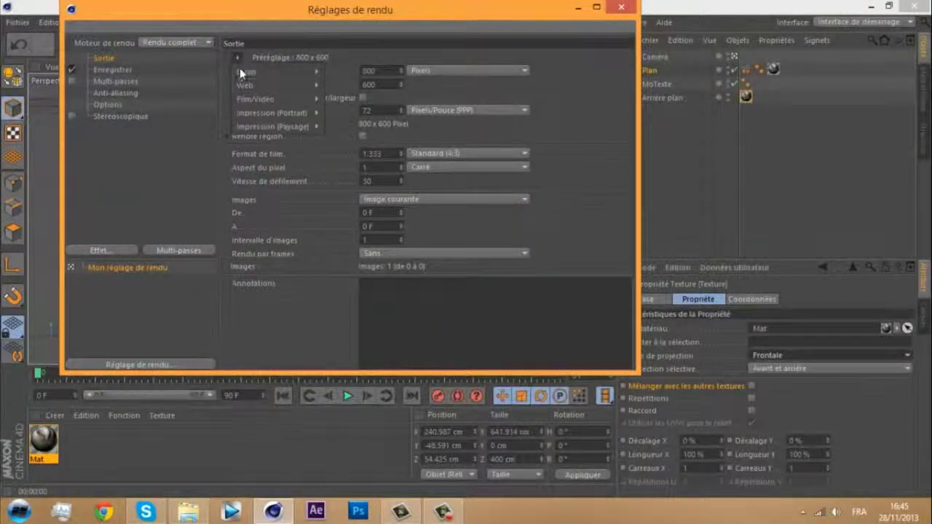
{"action": "mouse_move", "coordinate": [276, 79]}
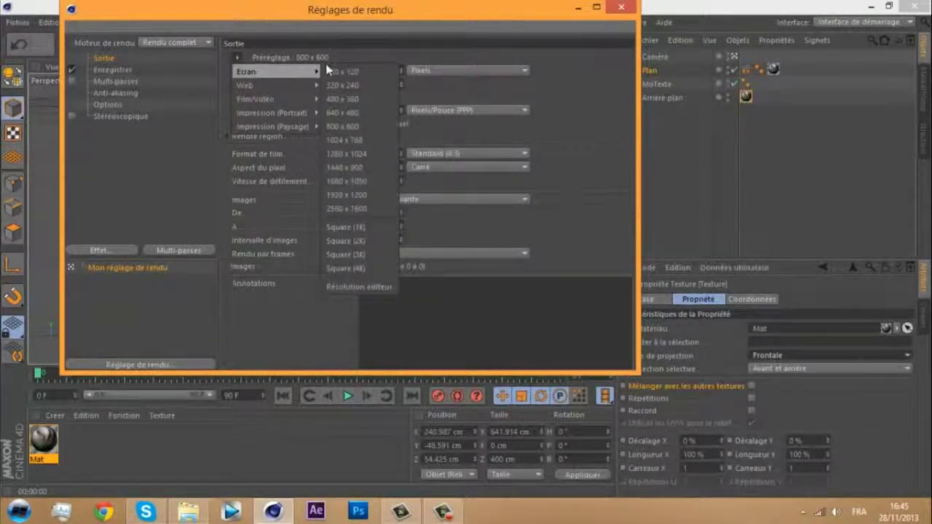
{"action": "left_click", "coordinate": [374, 210]}
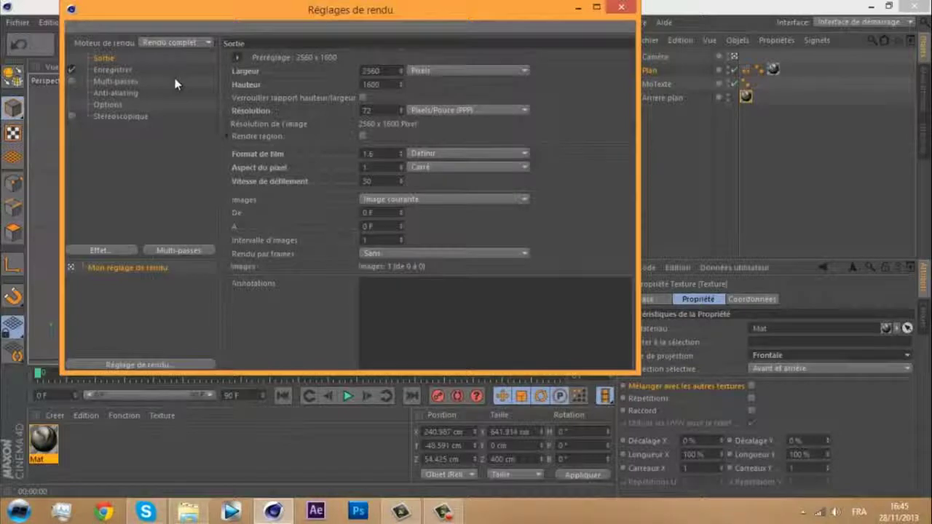
Set the render to save as "tuto" in the Youtube folder in PNG format
{"action": "left_click", "coordinate": [123, 71]}
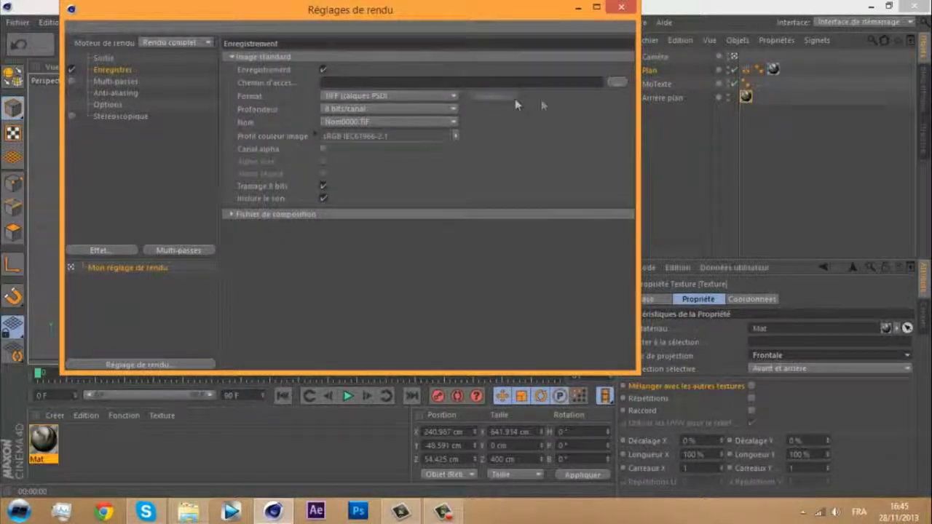
{"action": "left_click", "coordinate": [616, 84]}
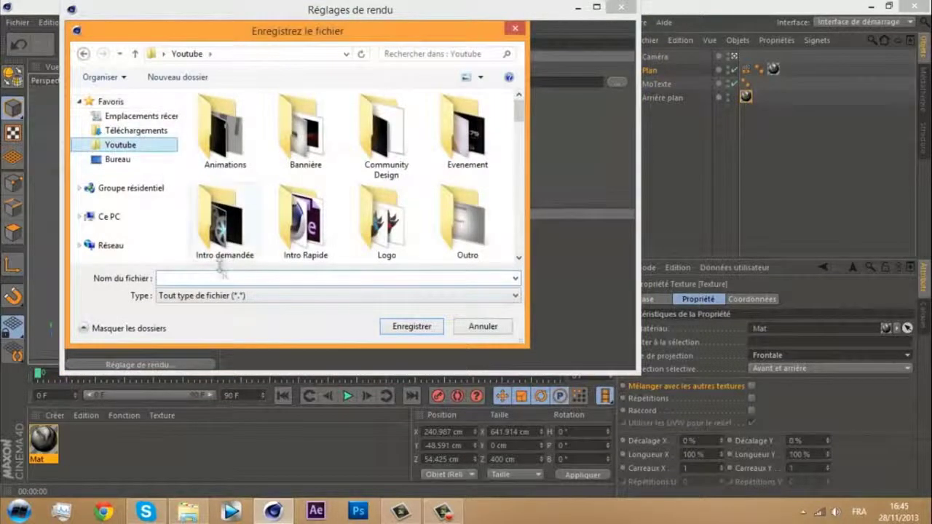
{"action": "type", "text": "tuto"}
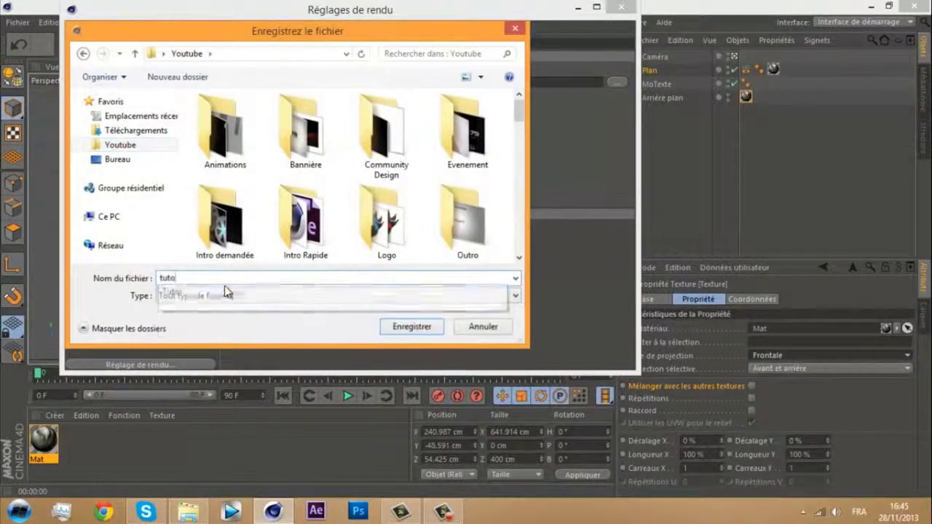
{"action": "key", "text": "Return"}
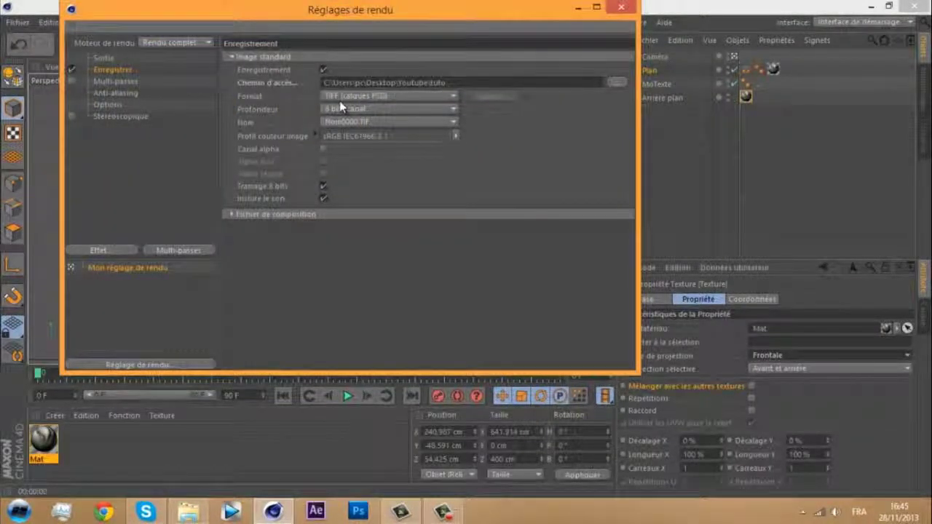
{"action": "left_click", "coordinate": [380, 96]}
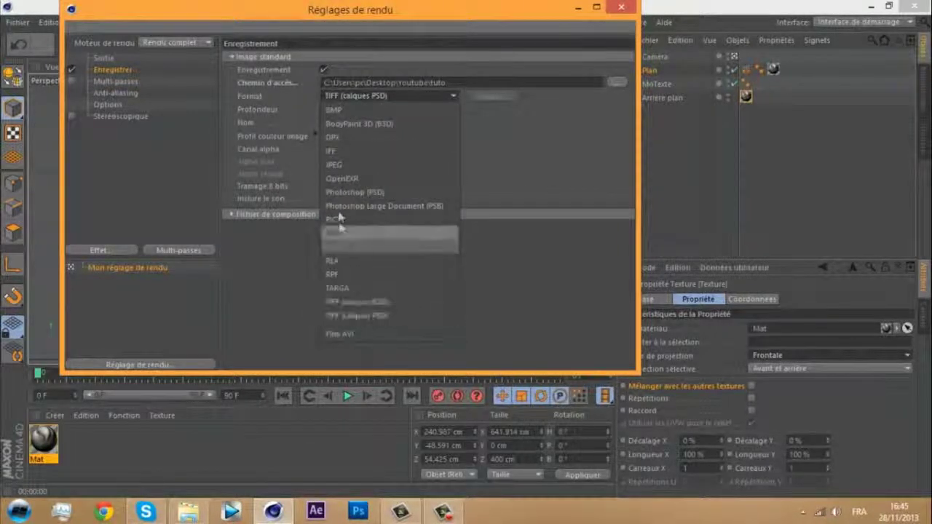
{"action": "left_click", "coordinate": [340, 233]}
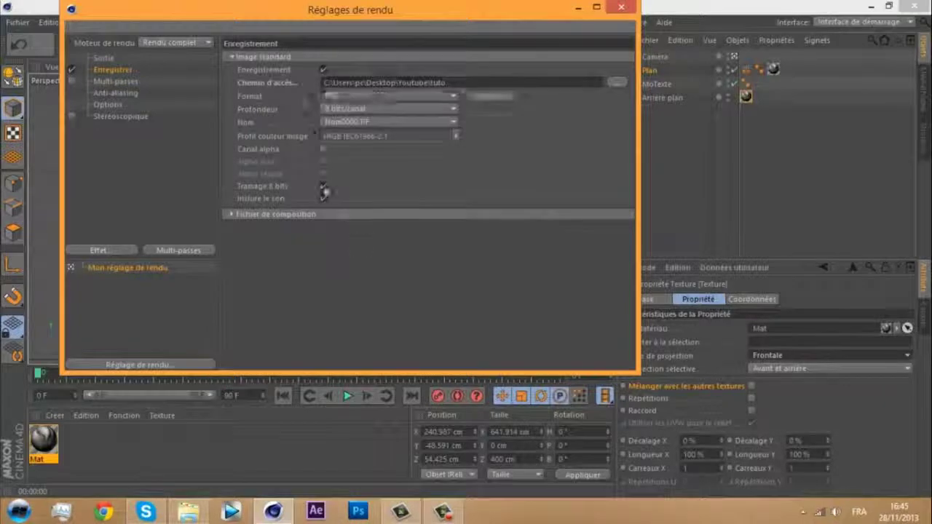
Set the render anti-aliasing to Au mieux with a minimum level of 2x2
{"action": "left_click", "coordinate": [114, 93]}
{"action": "left_click", "coordinate": [385, 63]}
{"action": "left_click", "coordinate": [386, 94]}
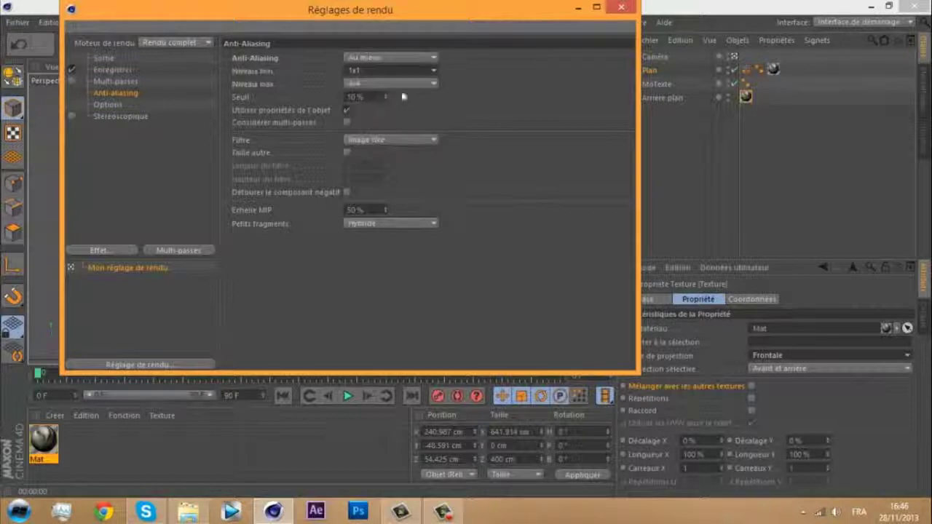
Add the Occlusion ambiante effect to the render and close the render settings
{"action": "left_click", "coordinate": [96, 249]}
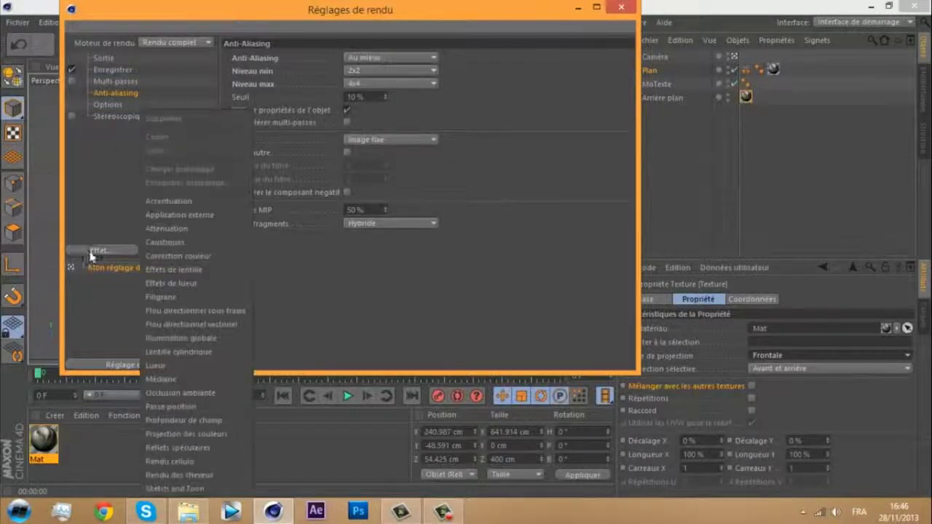
{"action": "left_click", "coordinate": [189, 394]}
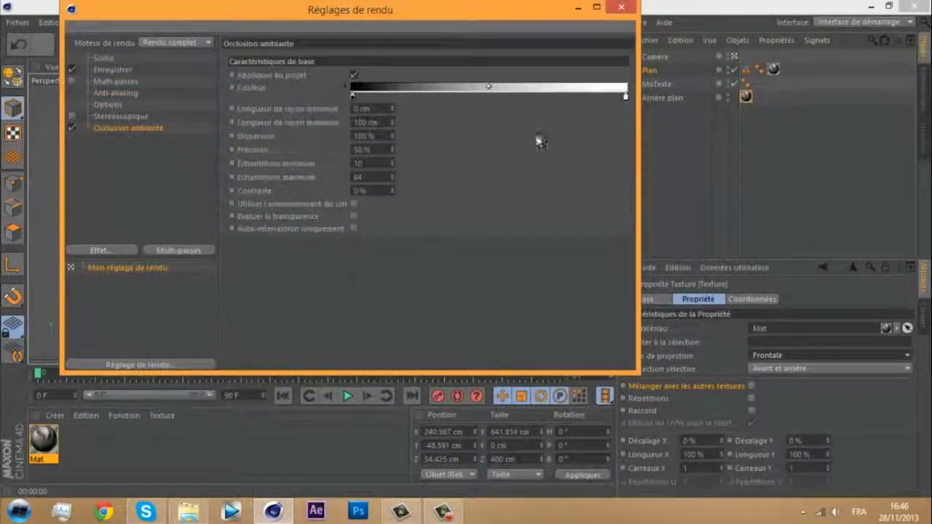
{"action": "left_click", "coordinate": [621, 8]}
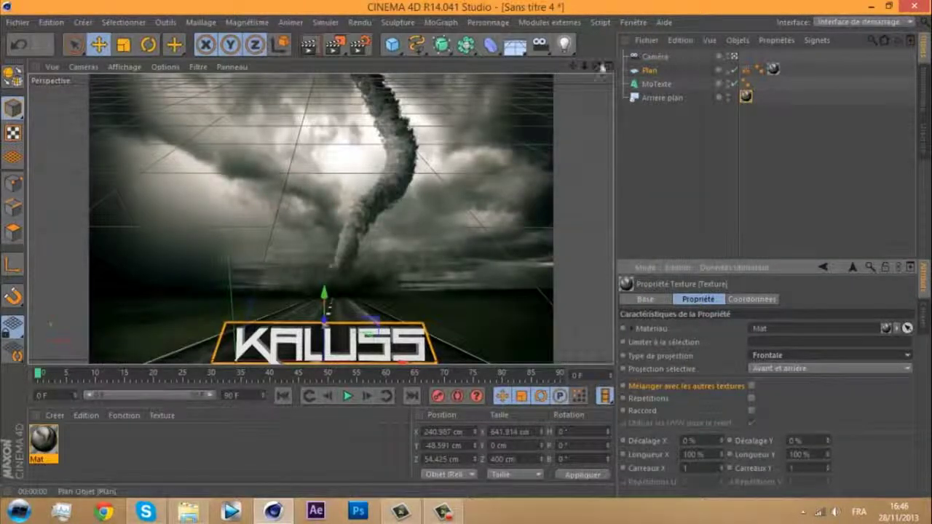
Pull the camera back so the whole text fits in frame on the road, and add a light (Lumière) to the scene
{"action": "mouse_move", "coordinate": [584, 67]}
{"action": "left_mouse_down"}
{"action": "mouse_move", "coordinate": [465, 248]}
{"action": "mouse_move", "coordinate": [584, 71]}
{"action": "left_mouse_up"}
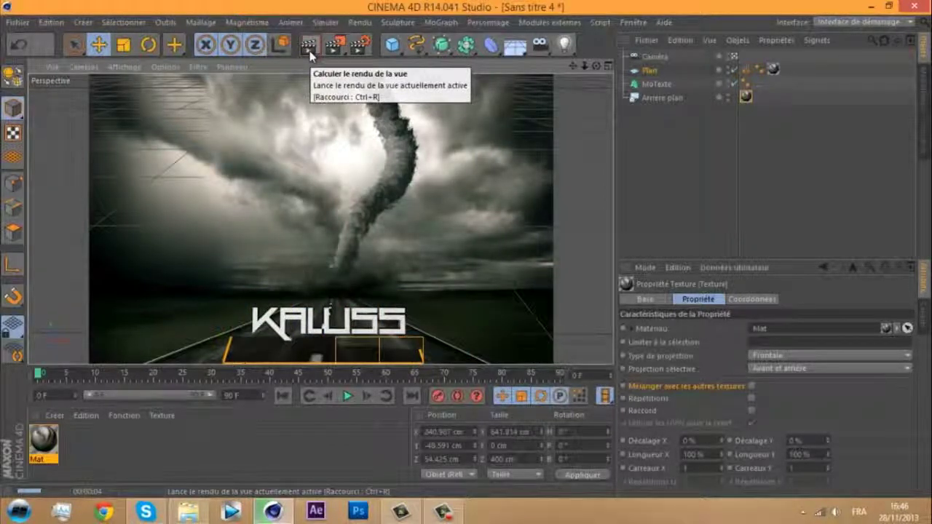
{"action": "left_click", "coordinate": [563, 45]}
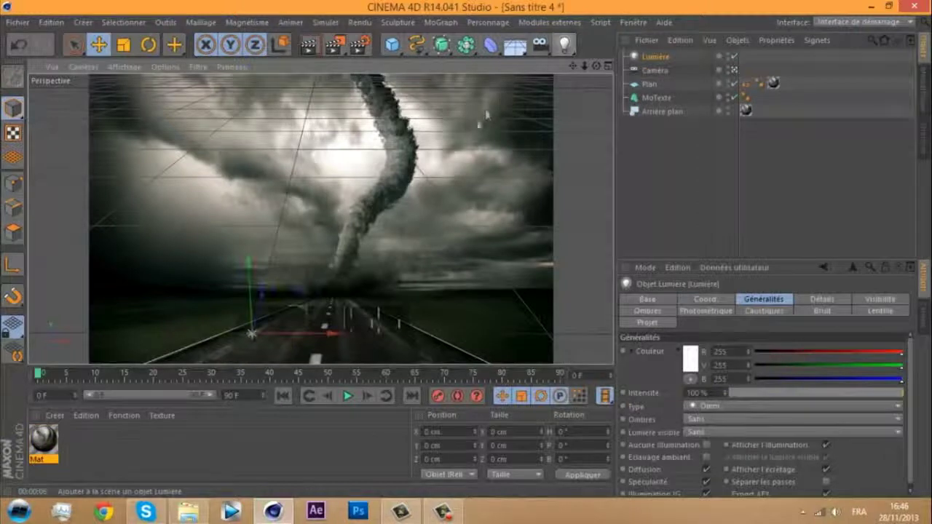
Move the light above the text to about Y 802.6 cm, Z -549.3 cm and render the view through the scene camera
{"action": "left_click", "coordinate": [735, 71]}
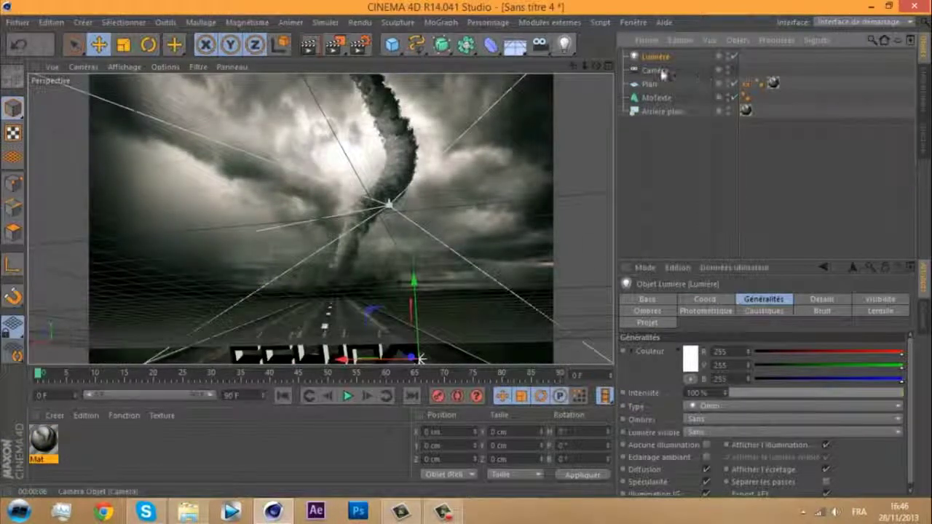
{"action": "left_click_drag", "start_coordinate": [596, 67], "coordinate": [480, 158]}
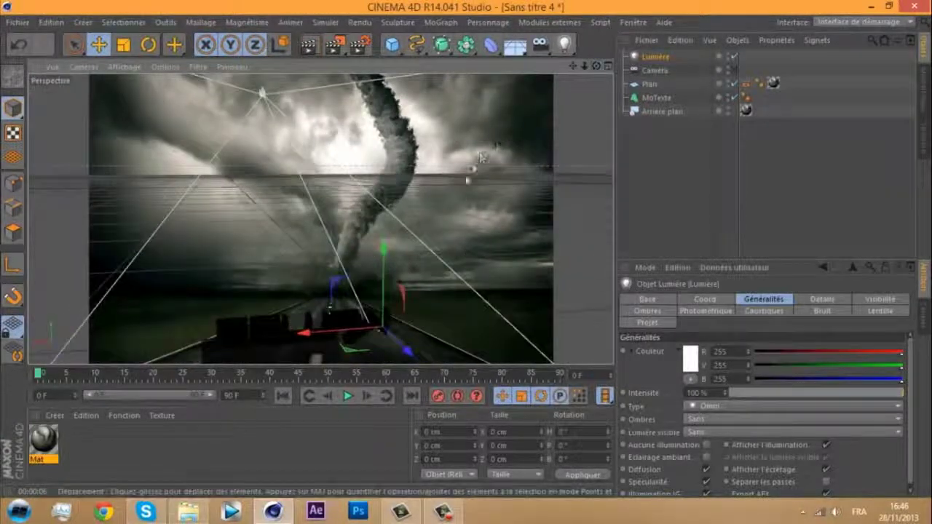
{"action": "left_click_drag", "start_coordinate": [380, 292], "coordinate": [389, 257]}
{"action": "left_click_drag", "start_coordinate": [485, 254], "coordinate": [524, 182], "text": "alt"}
{"action": "left_click_drag", "start_coordinate": [584, 67], "coordinate": [453, 256]}
{"action": "left_click_drag", "start_coordinate": [293, 134], "coordinate": [218, 152]}
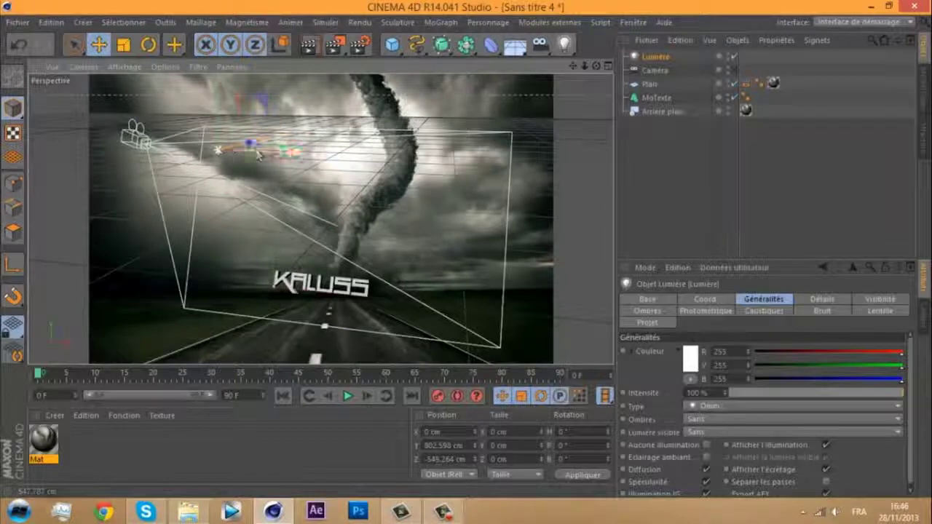
{"action": "left_click", "coordinate": [733, 70]}
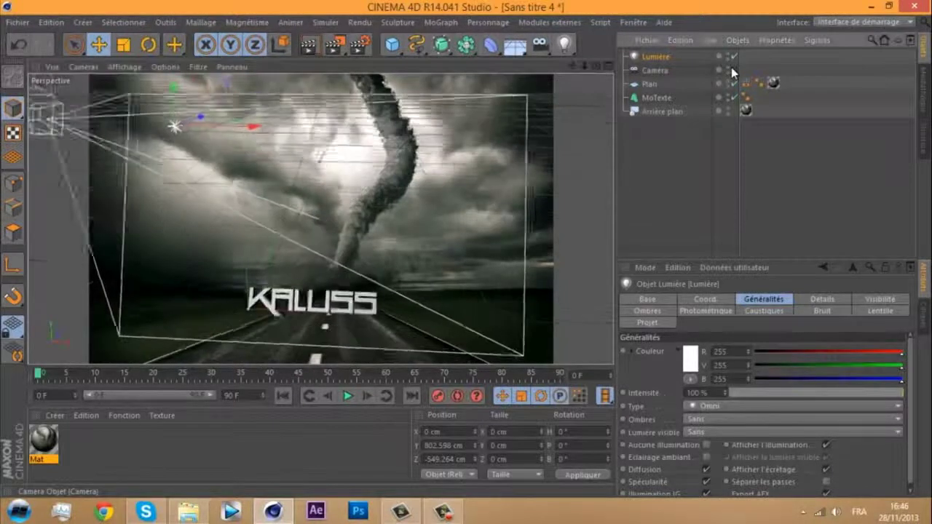
{"action": "left_click", "coordinate": [310, 48]}
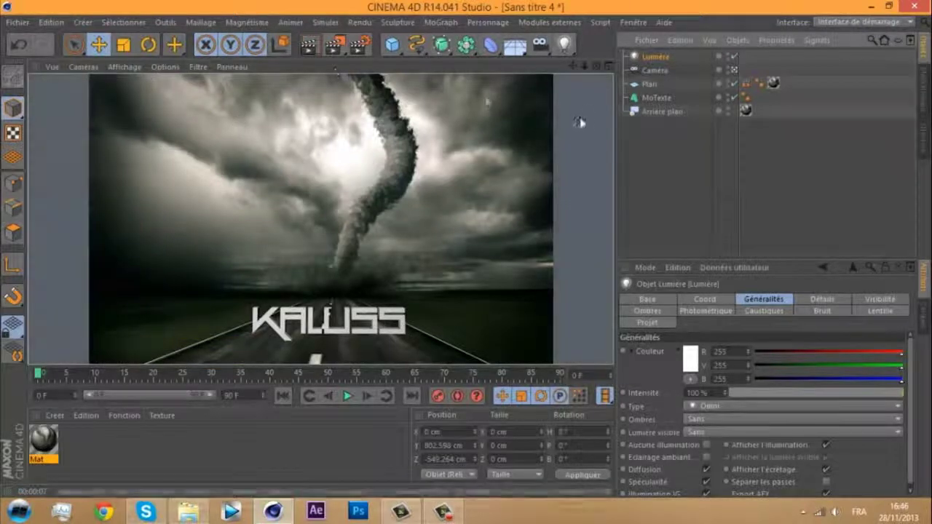
Set the light's shadows to Masques d'ombres (ombres diffuses) and render the view
{"action": "left_click", "coordinate": [664, 58]}
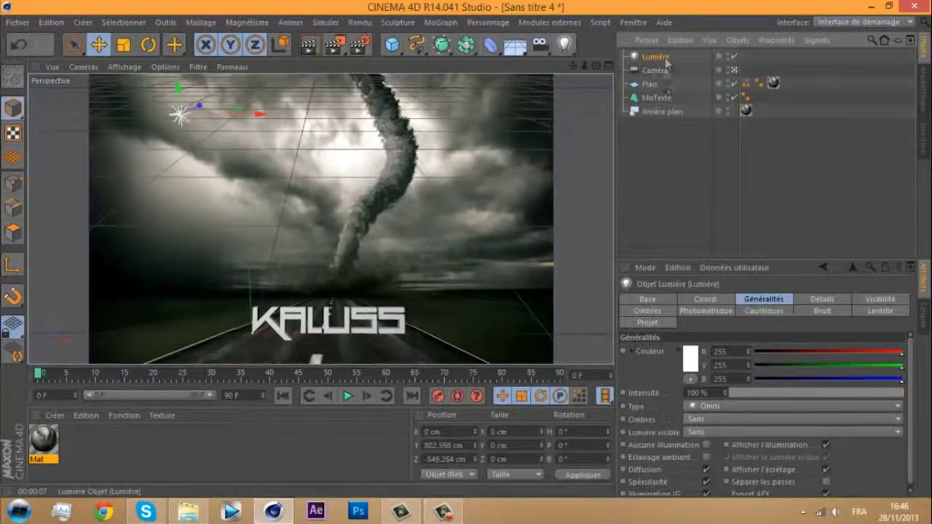
{"action": "left_click", "coordinate": [673, 312]}
{"action": "left_click", "coordinate": [672, 351]}
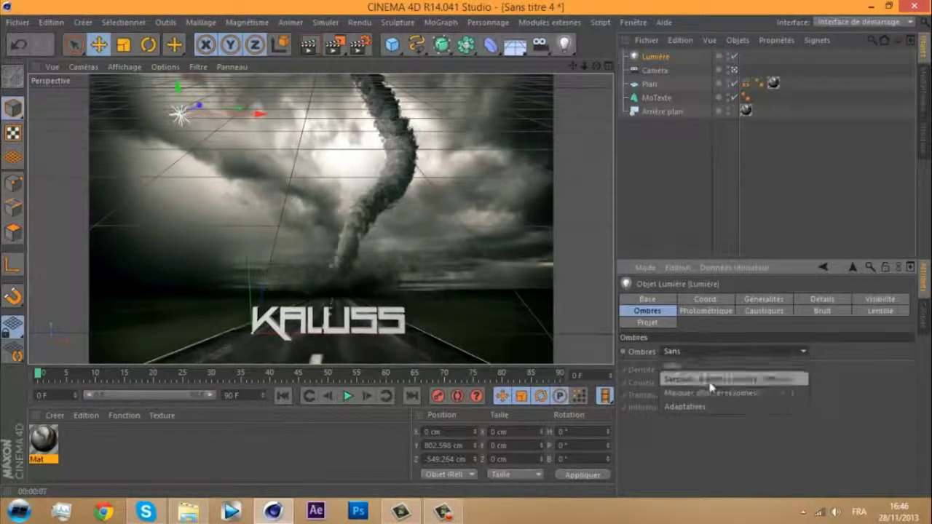
{"action": "left_click", "coordinate": [707, 380]}
{"action": "left_click", "coordinate": [308, 47]}
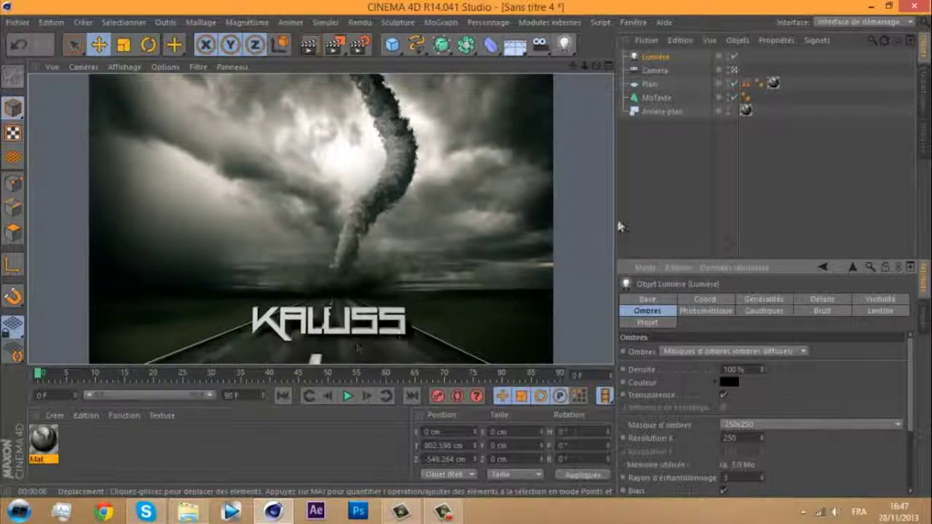
{"action": "left_click", "coordinate": [668, 202]}
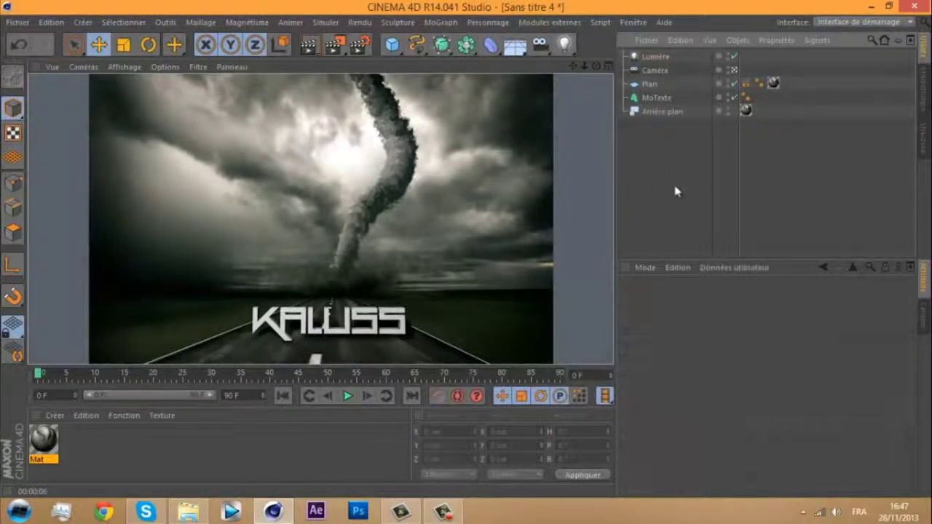
Add an Explosion deformer to the scene for the MoTexte object
{"action": "left_click", "coordinate": [657, 98]}
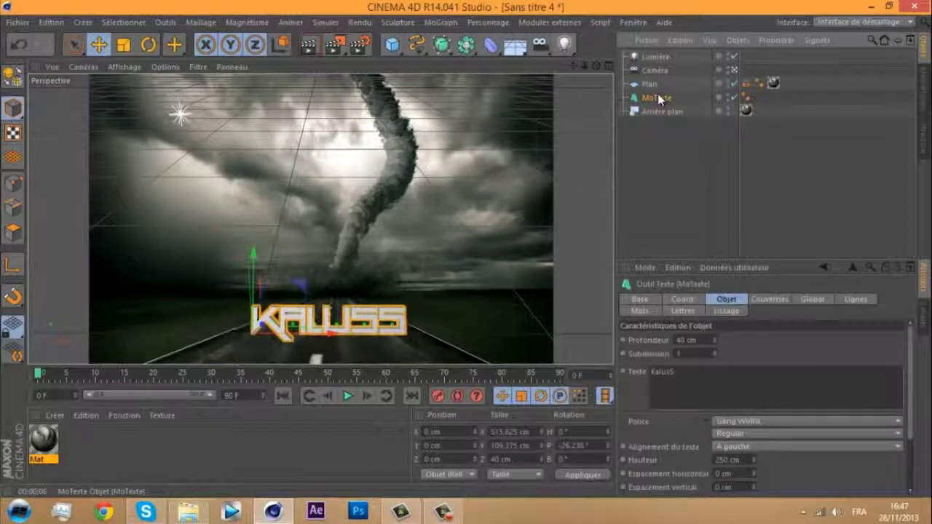
{"action": "left_click", "coordinate": [491, 46]}
{"action": "left_click", "coordinate": [492, 45]}
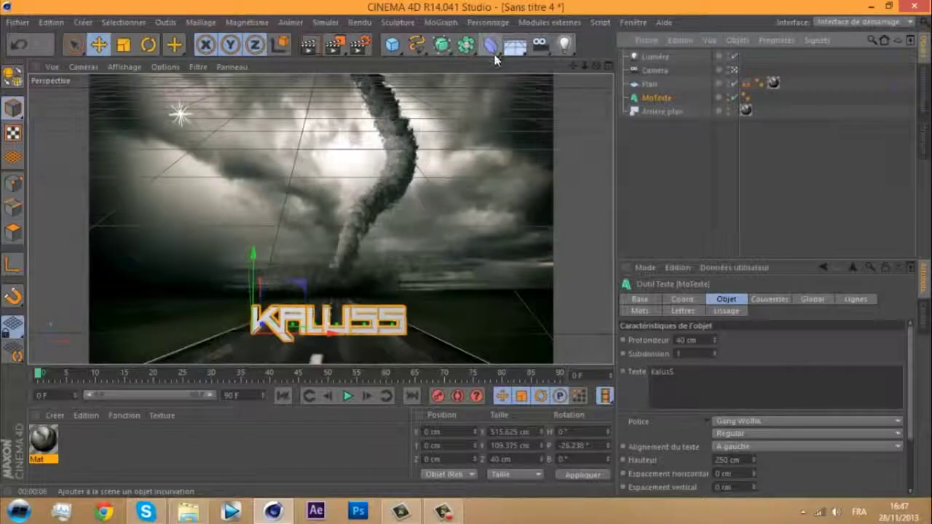
{"action": "left_click", "coordinate": [494, 51]}
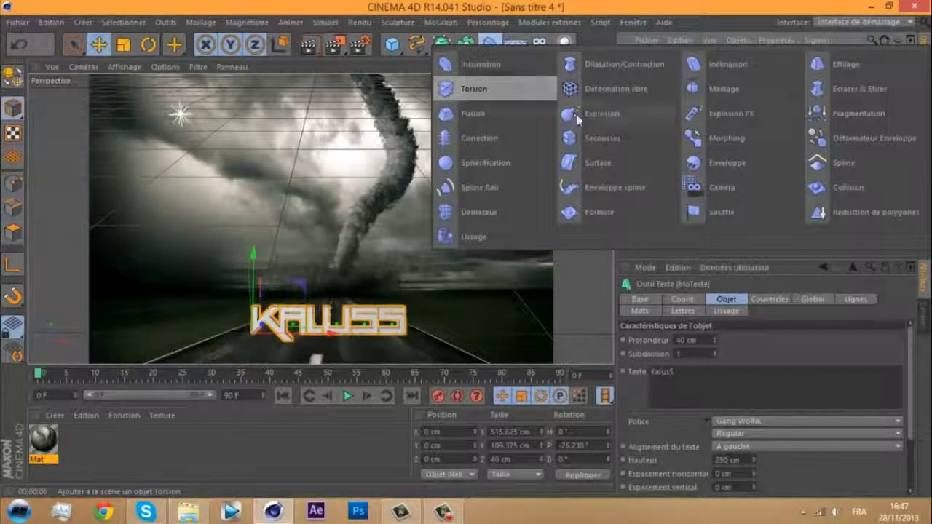
{"action": "left_click", "coordinate": [635, 124]}
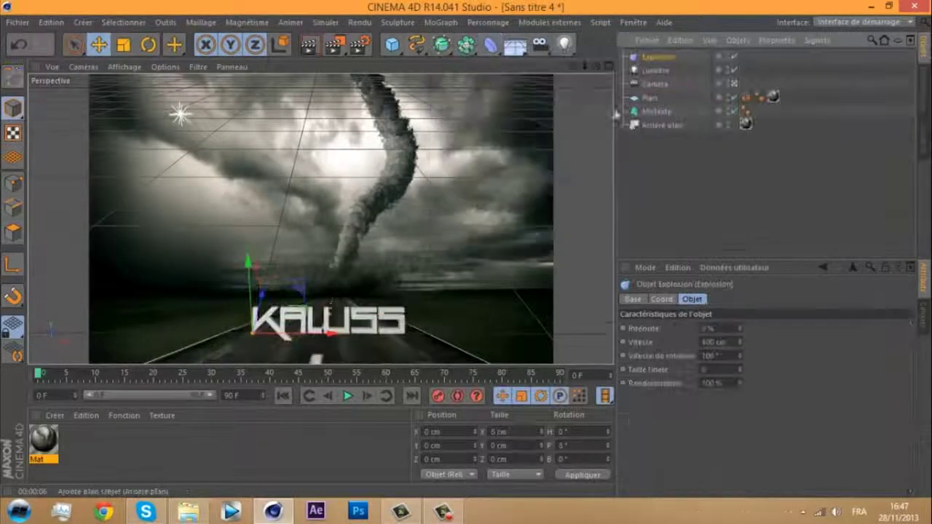
{"action": "left_click", "coordinate": [445, 47]}
{"action": "mouse_move", "coordinate": [486, 42]}
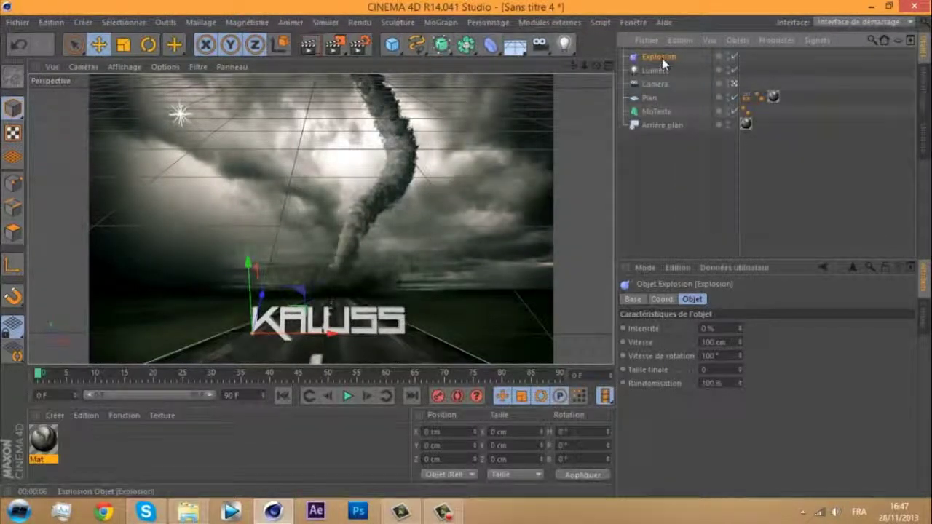
Nest the Explosion deformer as a child of the MoTexte object, with its intensity at 1 %
{"action": "left_click_drag", "start_coordinate": [662, 58], "coordinate": [661, 131]}
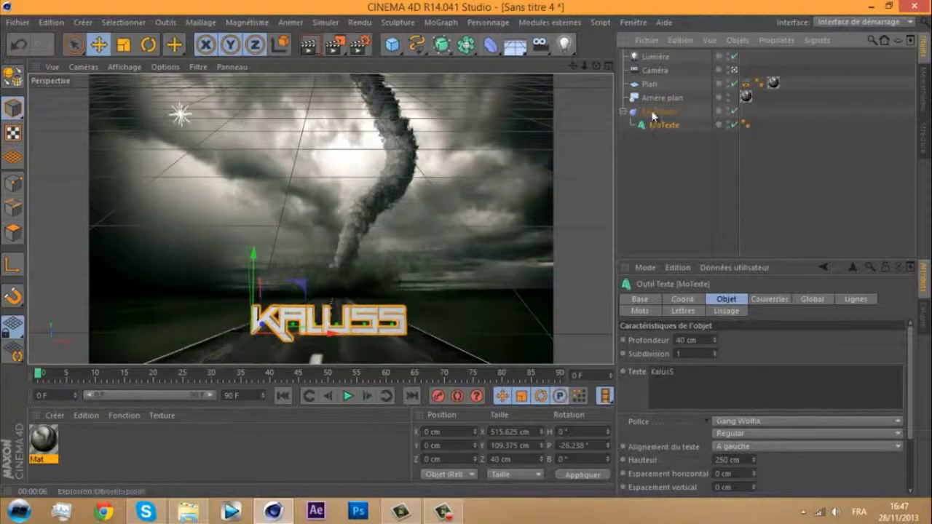
{"action": "left_click", "coordinate": [658, 112]}
{"action": "left_click", "coordinate": [739, 327]}
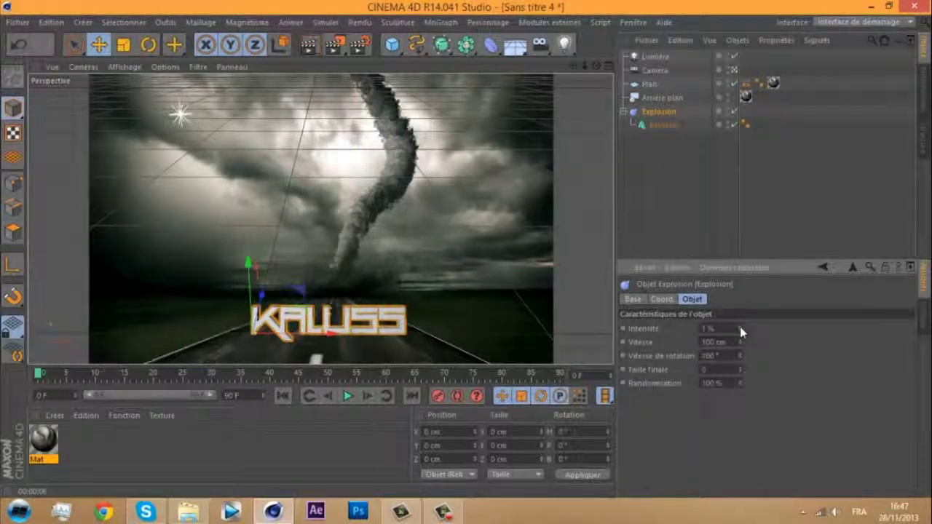
{"action": "left_click", "coordinate": [662, 125]}
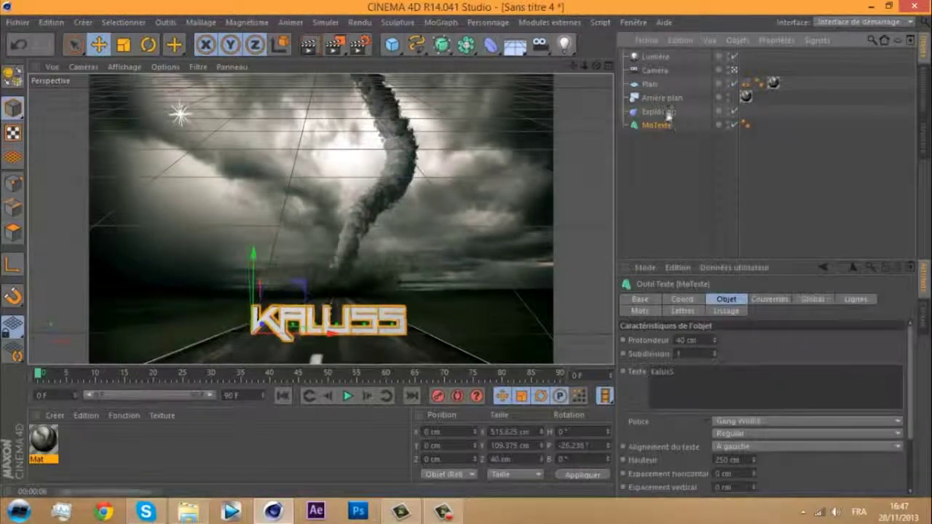
{"action": "left_click_drag", "start_coordinate": [655, 128], "coordinate": [650, 126]}
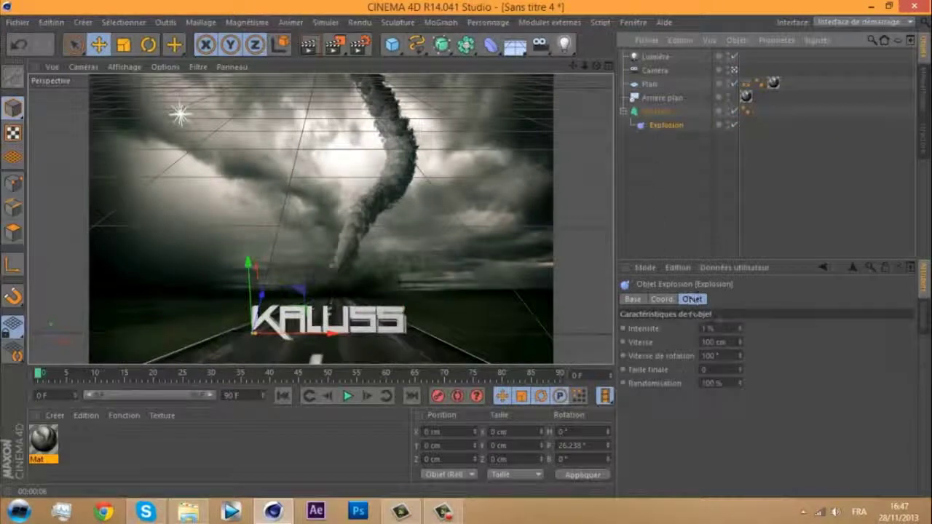
Set the Explosion deformer's intensity to 2 % and render the view
{"action": "left_click", "coordinate": [739, 326]}
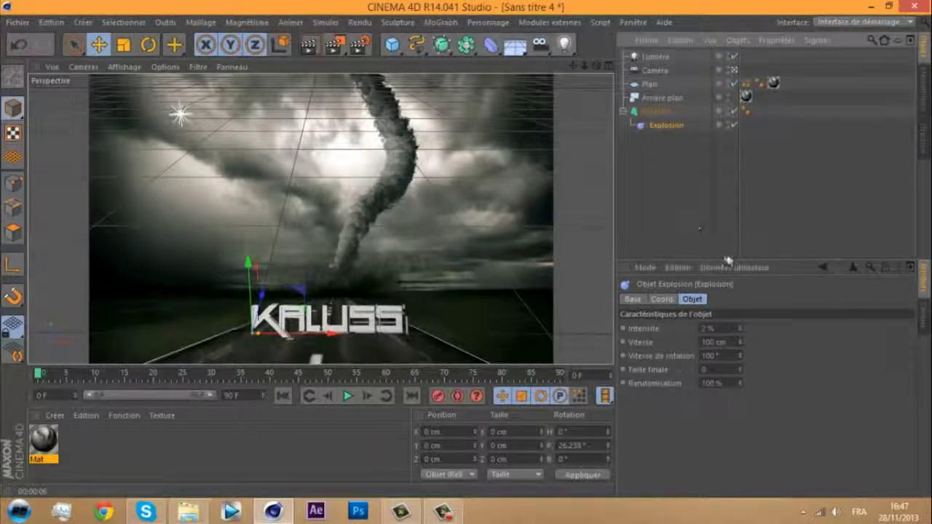
{"action": "left_click", "coordinate": [739, 325]}
{"action": "left_click", "coordinate": [739, 325]}
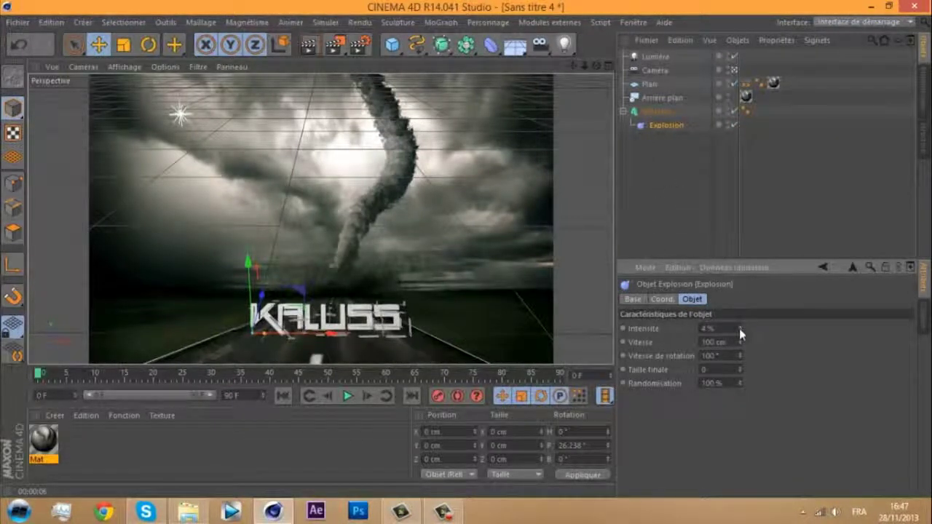
{"action": "left_click", "coordinate": [740, 330]}
{"action": "left_click", "coordinate": [740, 330]}
{"action": "left_click", "coordinate": [740, 329]}
{"action": "left_click", "coordinate": [740, 330]}
{"action": "left_click", "coordinate": [740, 330]}
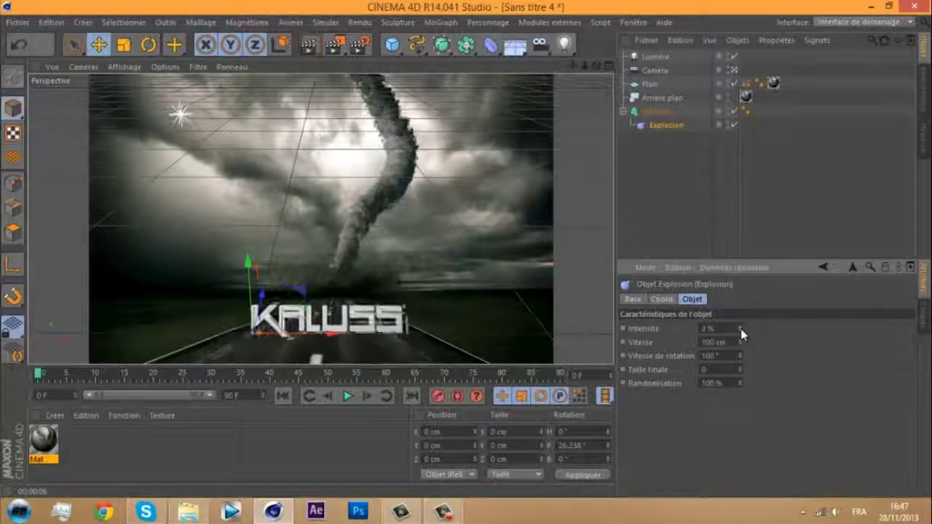
{"action": "left_click", "coordinate": [741, 329]}
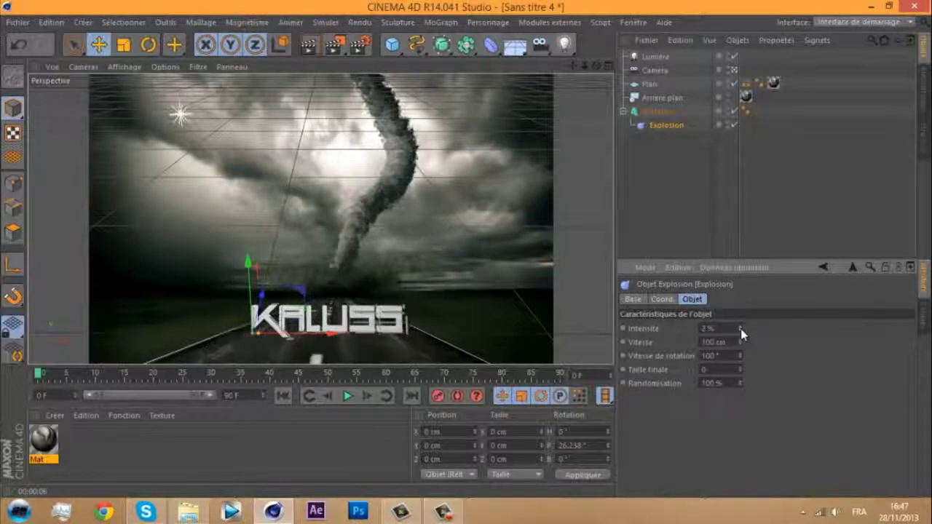
{"action": "left_click", "coordinate": [318, 47]}
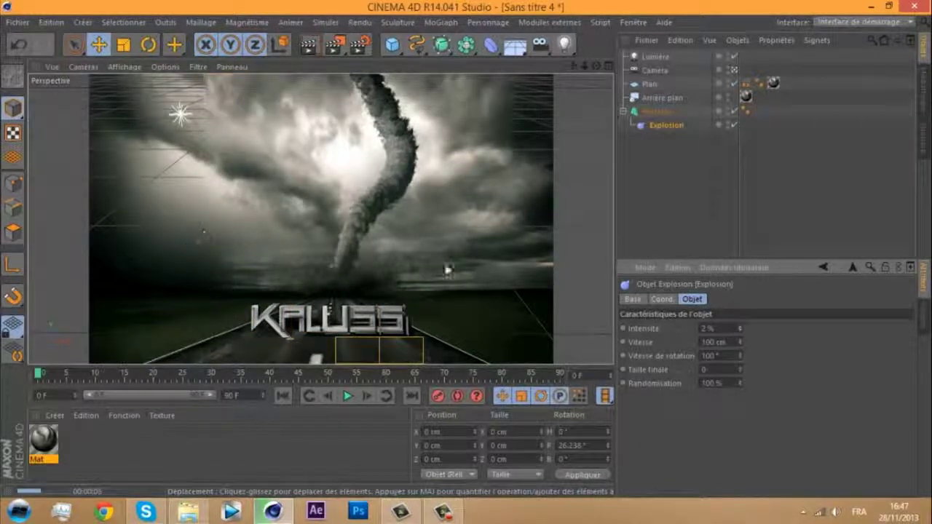
Duplicate the MoTexte object together with its Explosion deformer
{"action": "left_click", "coordinate": [648, 113]}
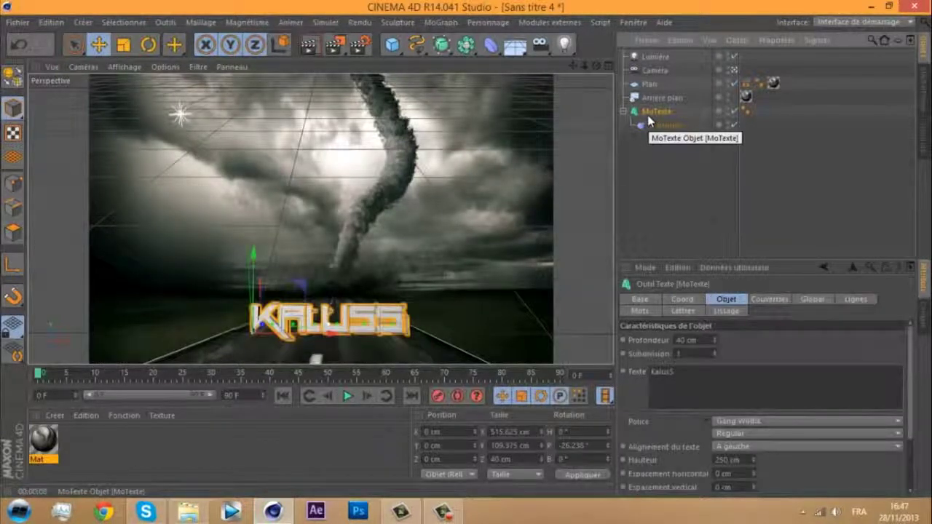
{"action": "key", "text": "ctrl+c"}
{"action": "key", "text": "ctrl+v"}
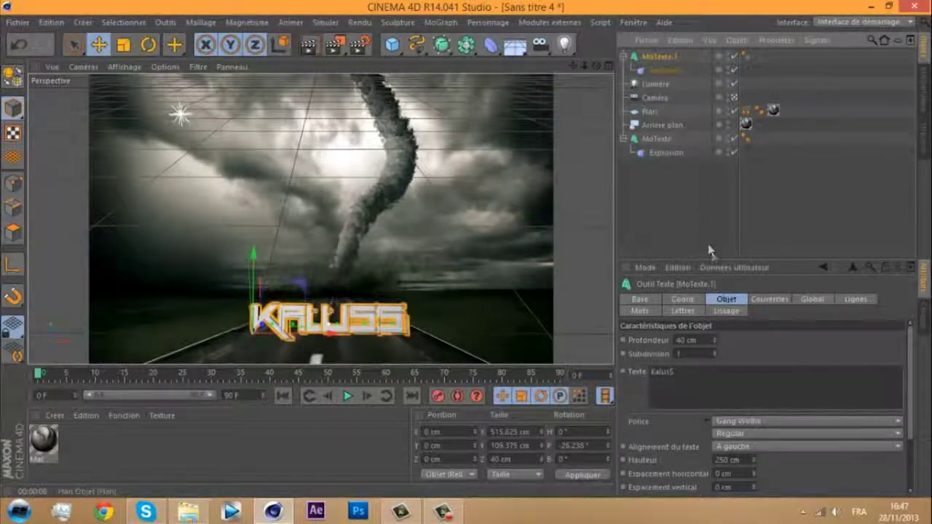
Raise the duplicated text's Explosion intensity to 88 % and move that deformer along X to about 176.2 cm
{"action": "left_click", "coordinate": [663, 71]}
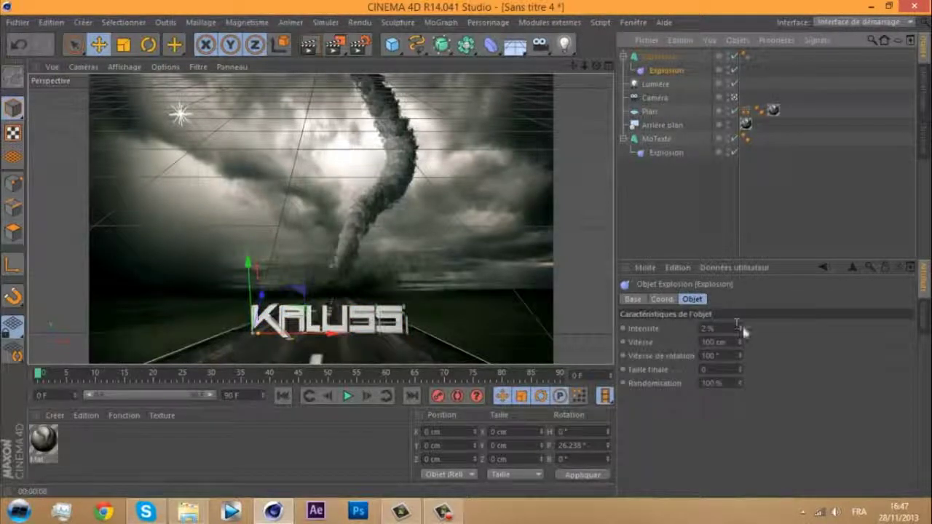
{"action": "left_click_drag", "start_coordinate": [743, 328], "coordinate": [752, 325]}
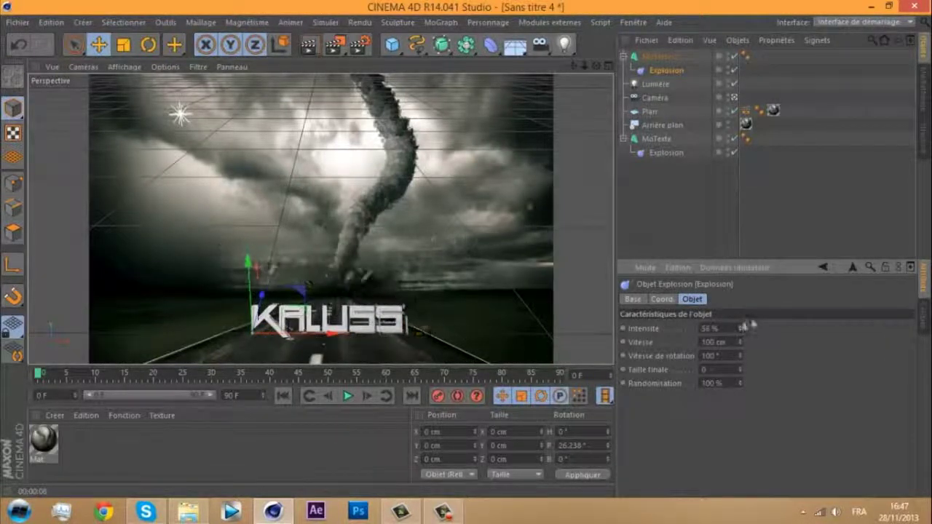
{"action": "left_click_drag", "start_coordinate": [740, 327], "coordinate": [739, 328]}
{"action": "left_click", "coordinate": [741, 327]}
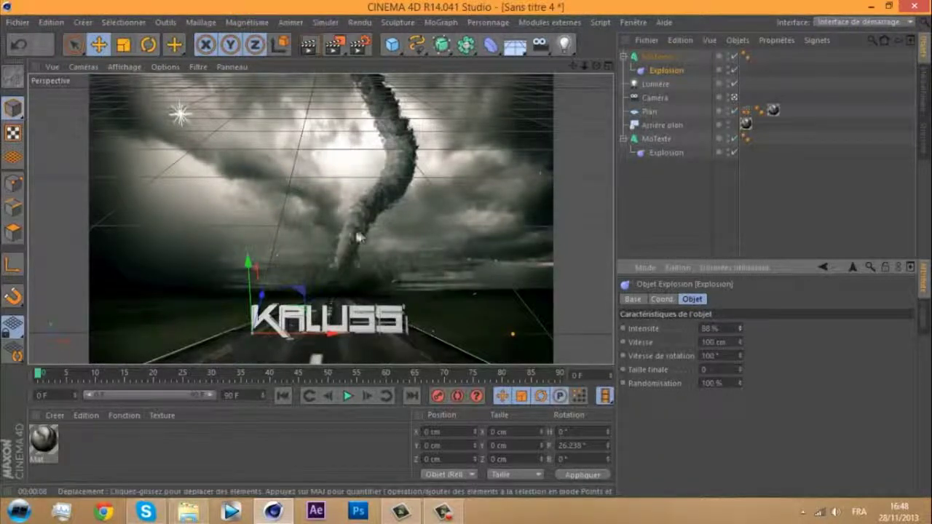
{"action": "left_click_drag", "start_coordinate": [327, 347], "coordinate": [493, 265]}
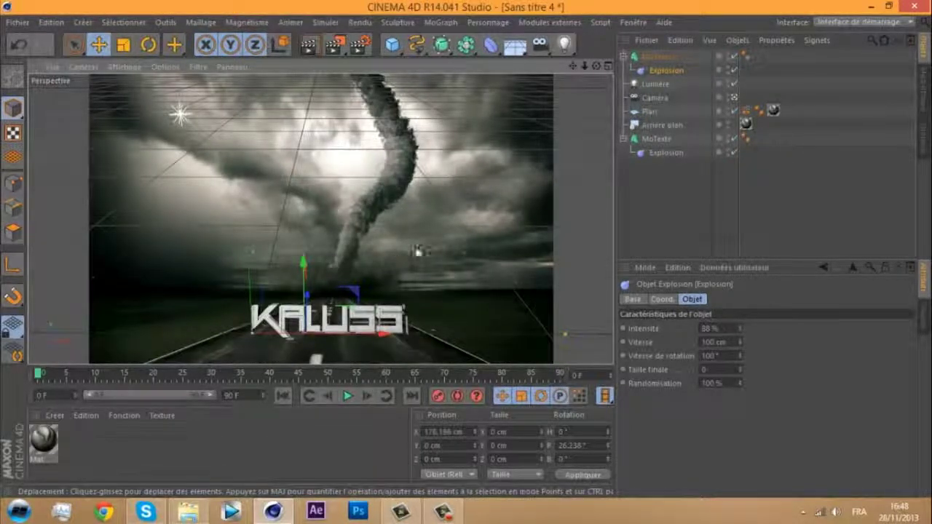
Render a preview of the view, start the full render in the Visualiseur, and minimize its window
{"action": "left_click", "coordinate": [309, 45]}
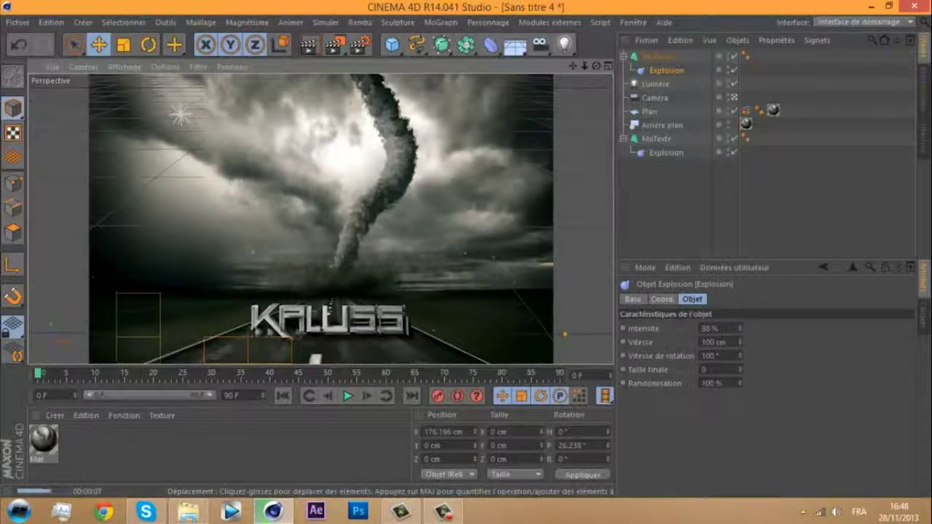
{"action": "key", "text": "ctrl+r"}
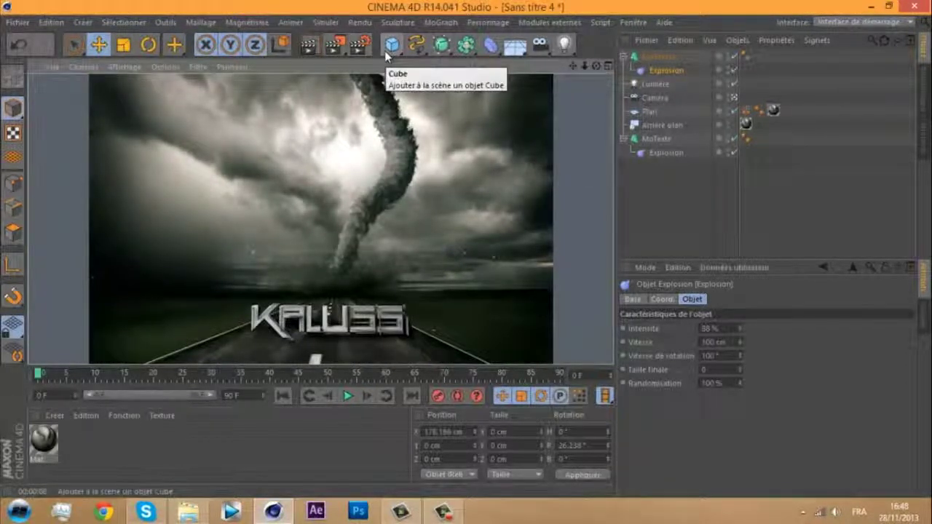
{"action": "left_click", "coordinate": [336, 48]}
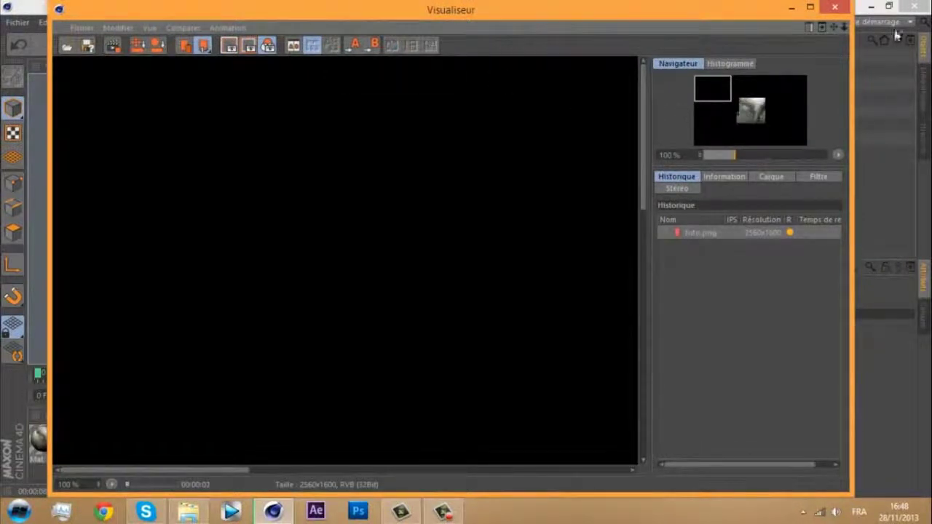
{"action": "left_click", "coordinate": [791, 7]}
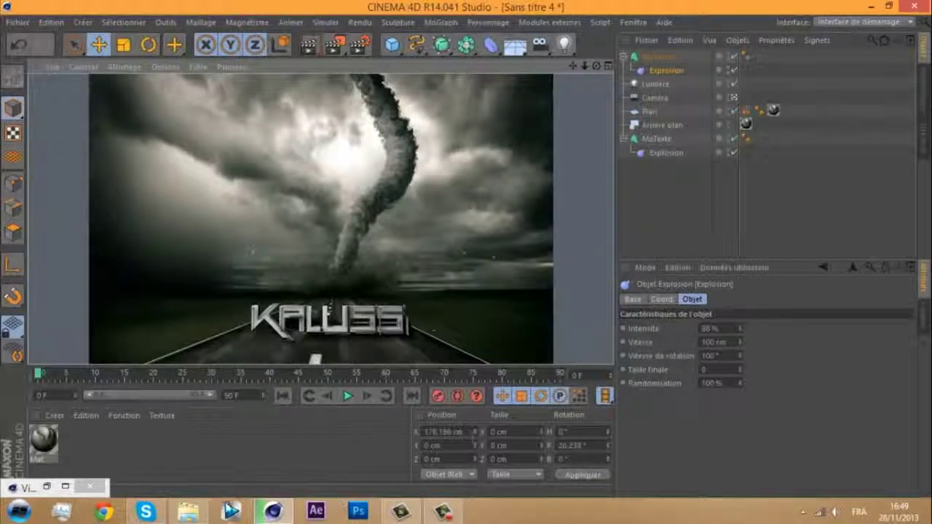
Open Vegas Pro and place the Rumick479 image from the Wallpapers folder at the start of the timeline
{"action": "left_click", "coordinate": [226, 504]}
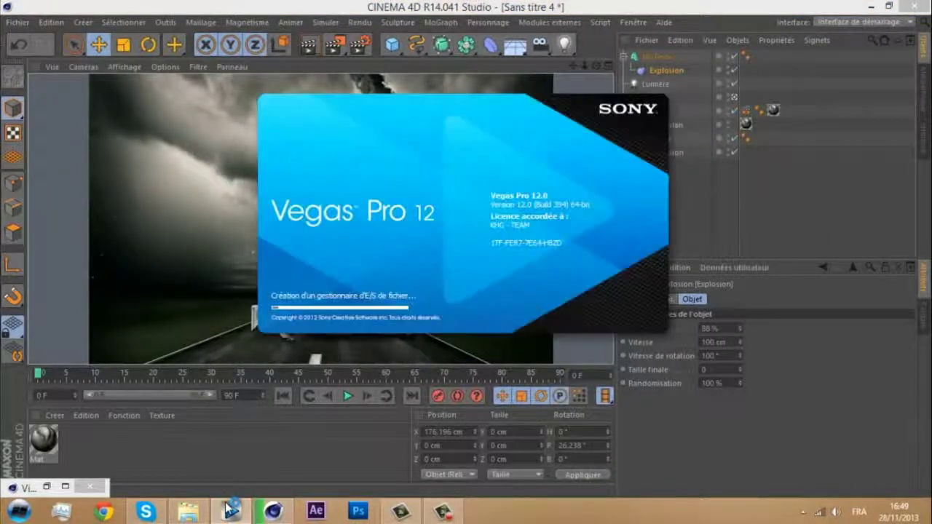
{"action": "mouse_move", "coordinate": [207, 515]}
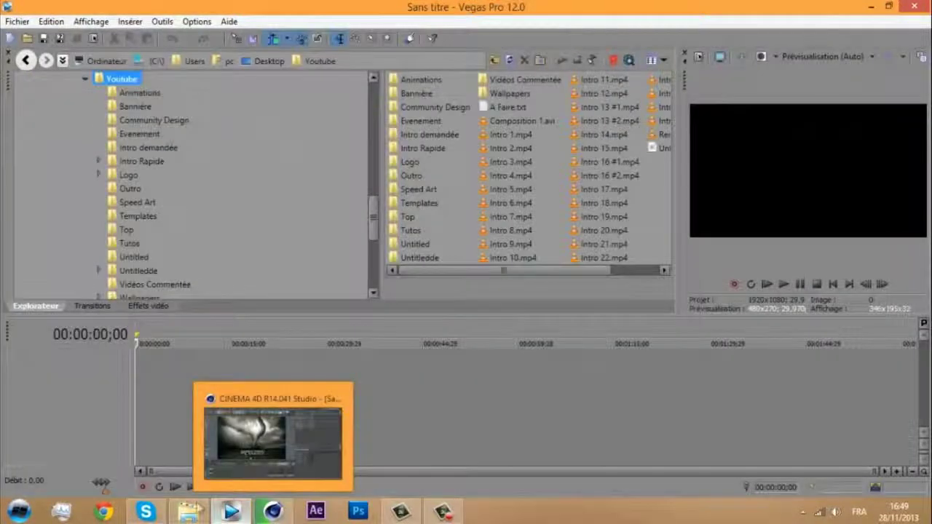
{"action": "left_click", "coordinate": [187, 510]}
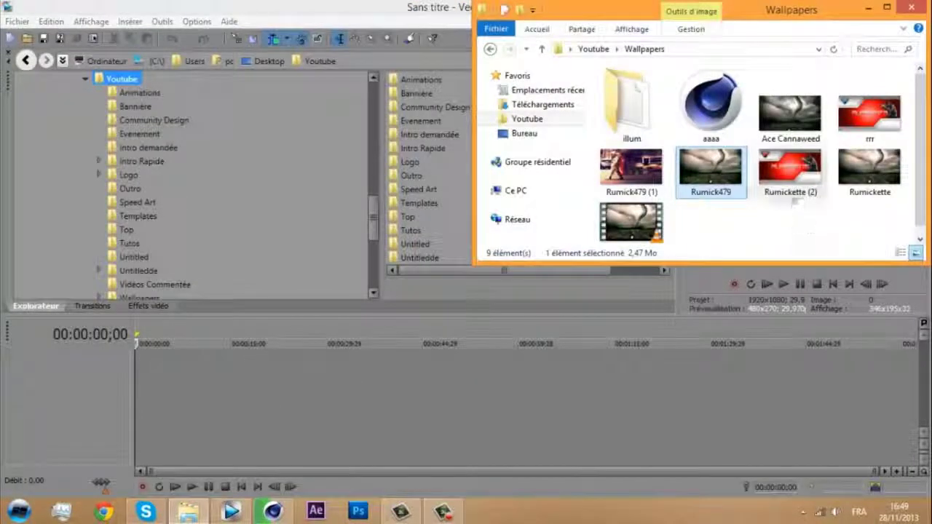
{"action": "left_click_drag", "start_coordinate": [732, 175], "coordinate": [141, 372]}
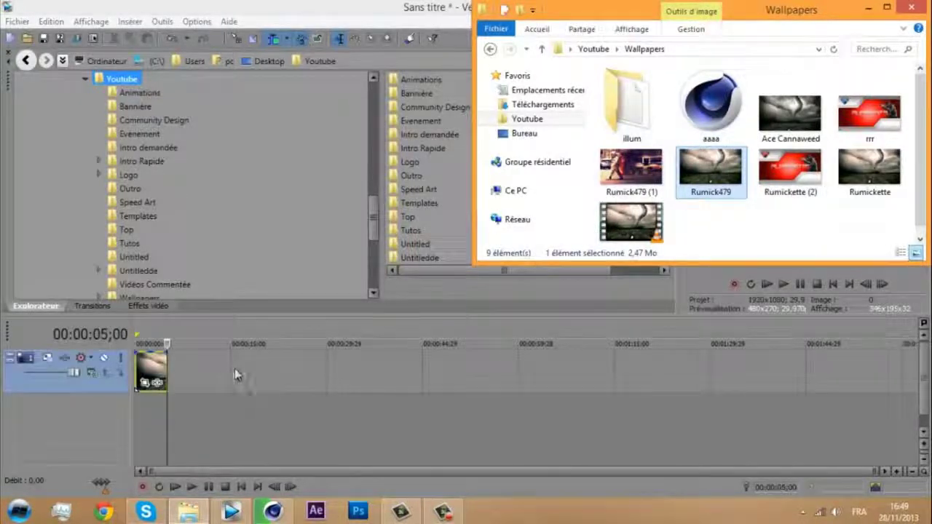
Extend the image clip to about 13 seconds on the timeline and play the preview
{"action": "left_click", "coordinate": [155, 374]}
{"action": "left_click_drag", "start_coordinate": [155, 408], "coordinate": [133, 418]}
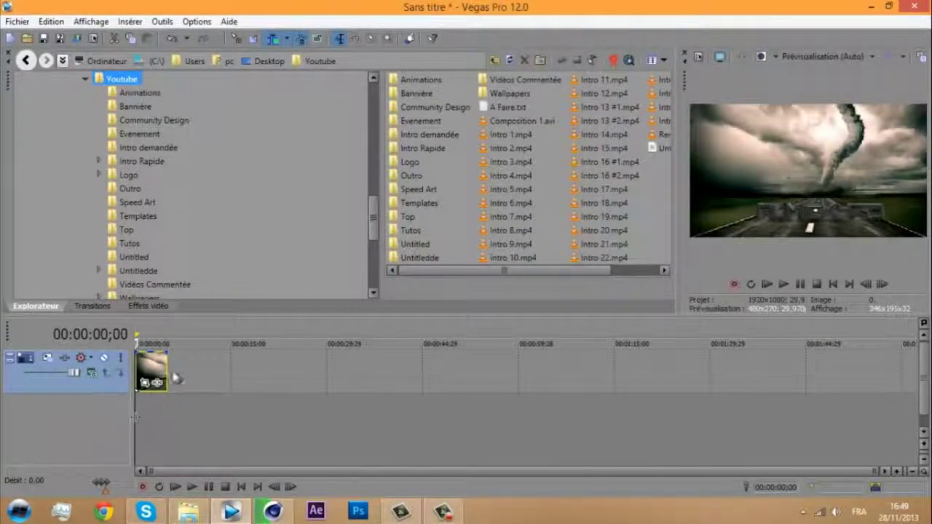
{"action": "left_click_drag", "start_coordinate": [167, 372], "coordinate": [219, 366]}
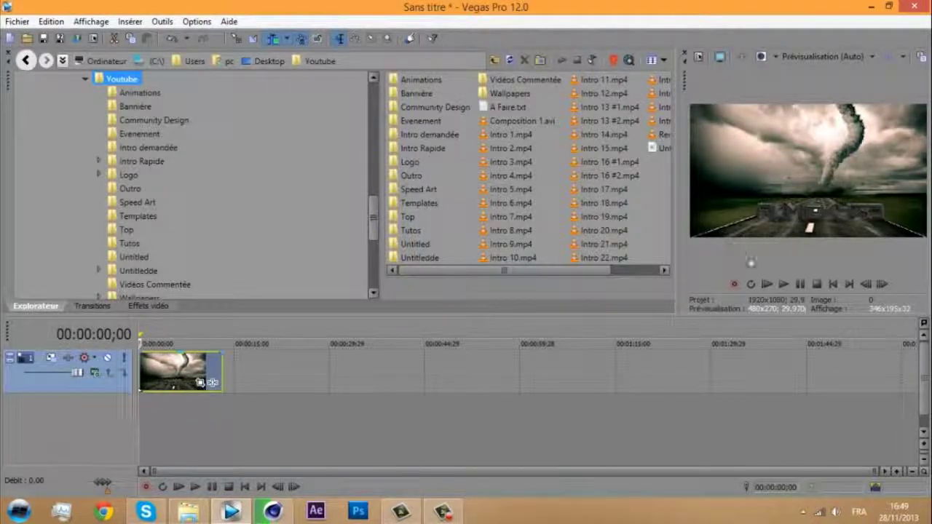
{"action": "left_click", "coordinate": [783, 283]}
{"action": "left_click", "coordinate": [210, 408]}
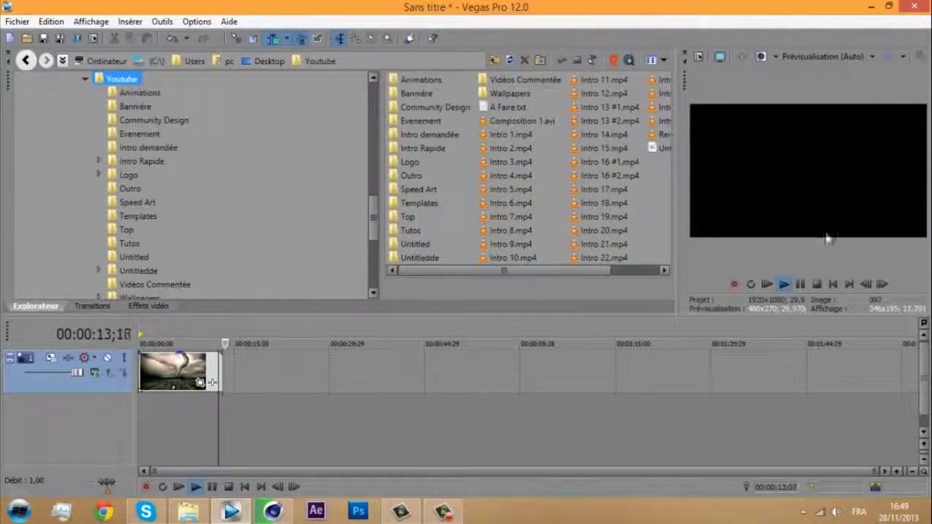
Stop playback at about 4 seconds and choose the MainConcept AVC/AAC Internet HD 1080p template in the Render As settings
{"action": "key", "text": "space"}
{"action": "left_click_drag", "start_coordinate": [219, 344], "coordinate": [167, 344]}
{"action": "left_click", "coordinate": [17, 21]}
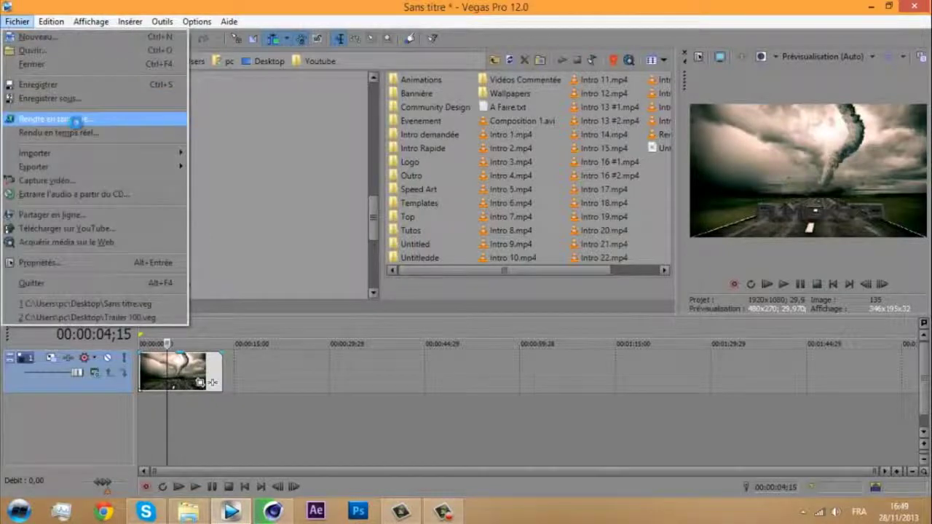
{"action": "left_click", "coordinate": [75, 120]}
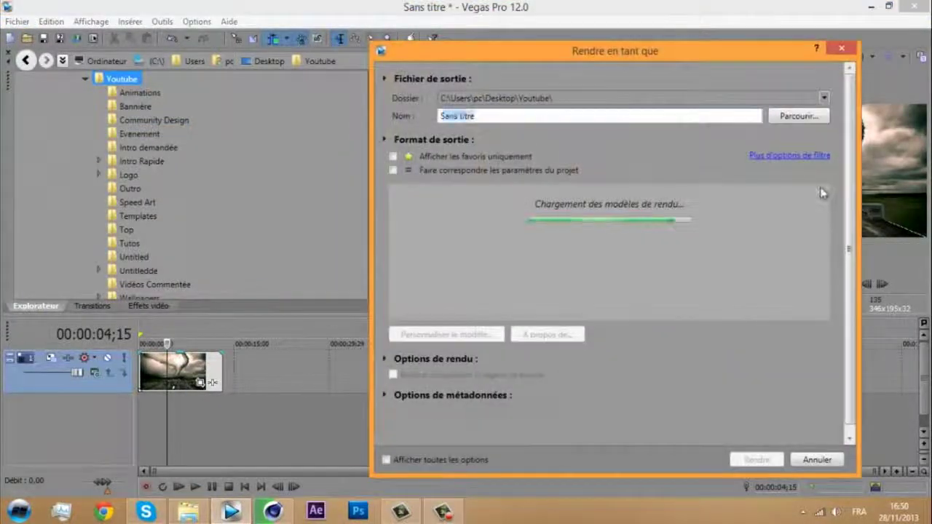
{"action": "left_click", "coordinate": [394, 192]}
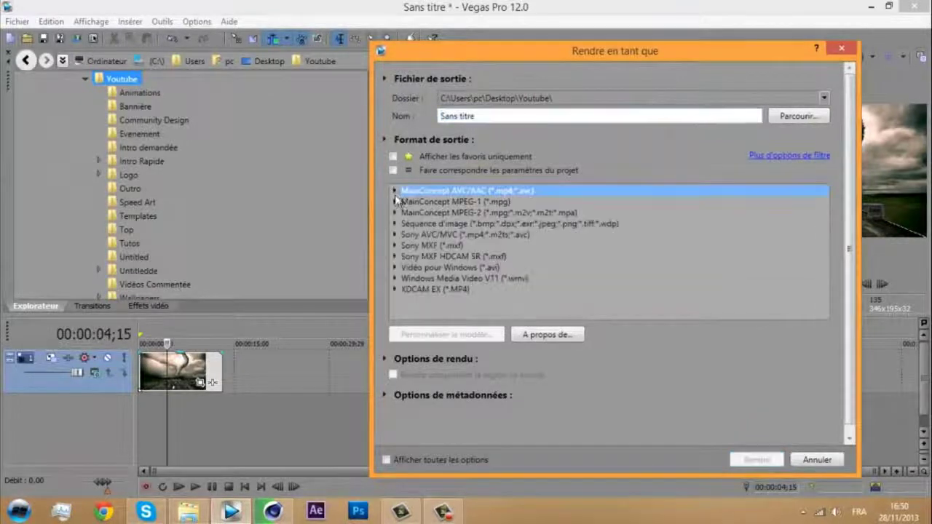
{"action": "left_click", "coordinate": [394, 192]}
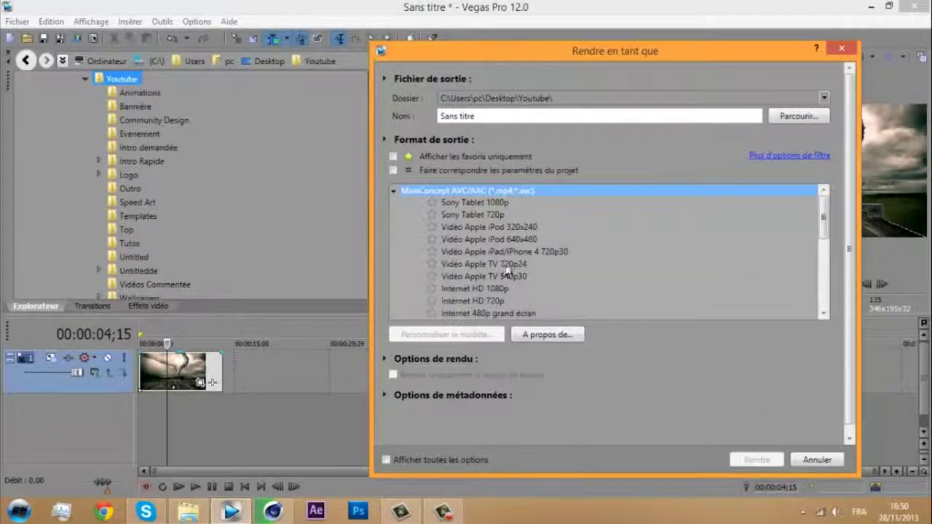
{"action": "left_click", "coordinate": [498, 288]}
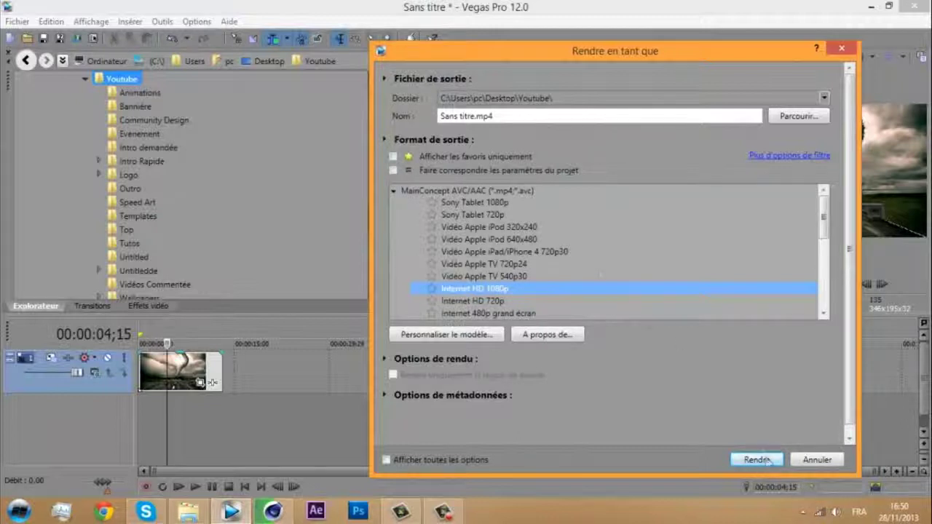
Check the render's output folder, leave the render settings, and close Vegas Pro without saving the project
{"action": "left_click", "coordinate": [451, 98]}
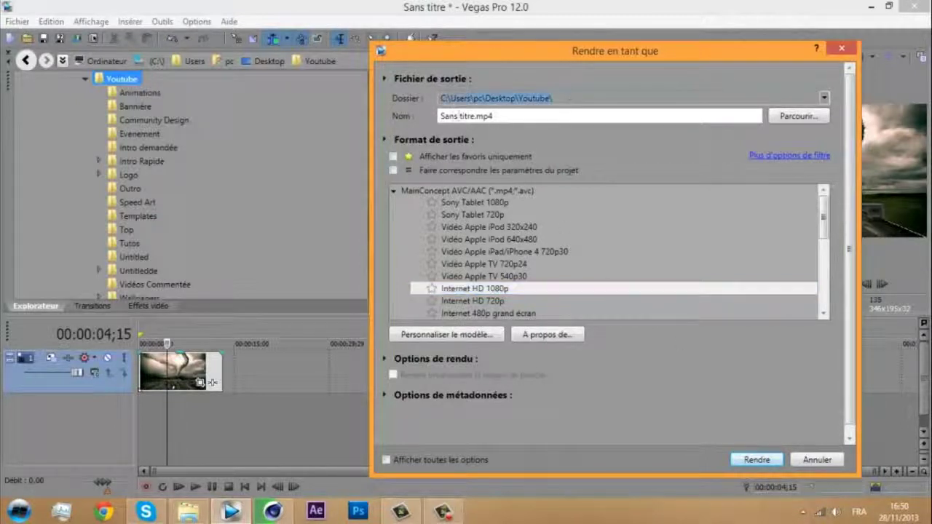
{"action": "left_click", "coordinate": [829, 97]}
{"action": "left_click", "coordinate": [826, 97]}
{"action": "left_click", "coordinate": [776, 461]}
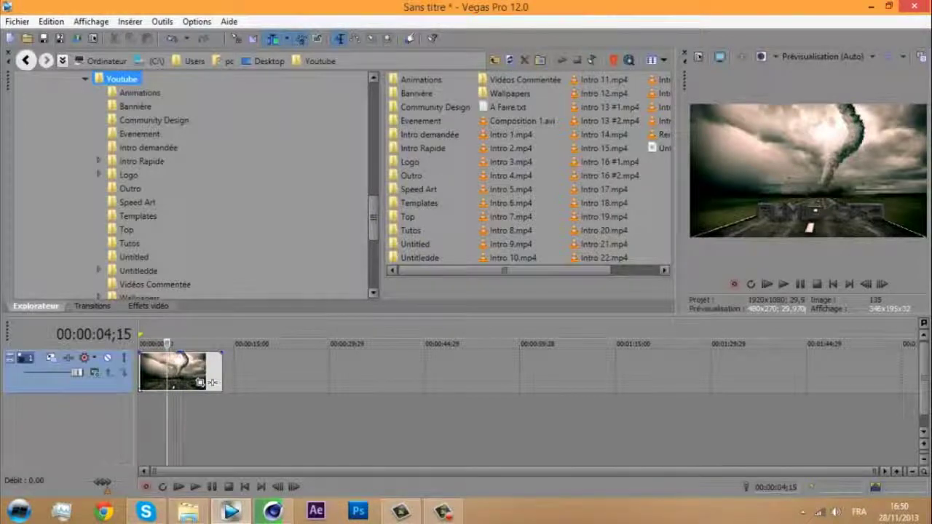
{"action": "left_click", "coordinate": [913, 6]}
{"action": "left_click", "coordinate": [507, 220]}
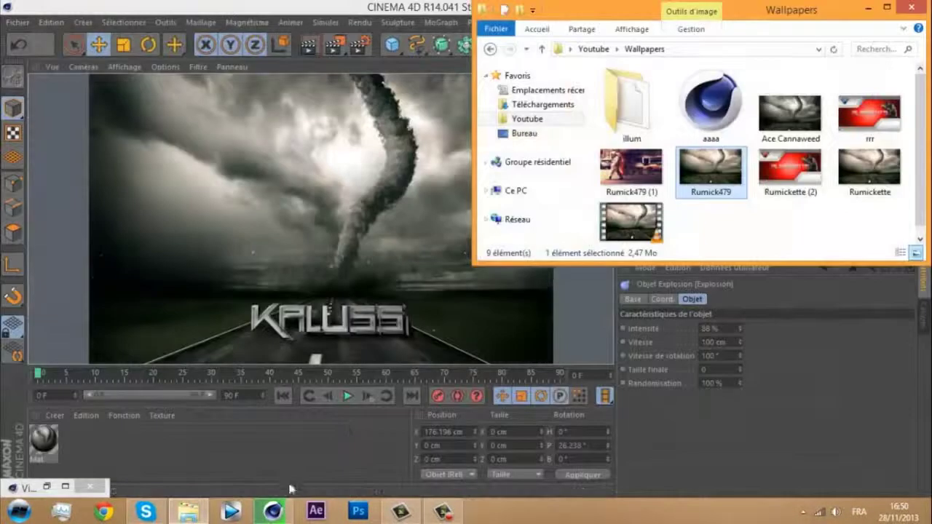
Switch to Cinema 4D, enlarge the minimized Visualiseur window to check the render, and dismiss it
{"action": "left_click", "coordinate": [272, 511]}
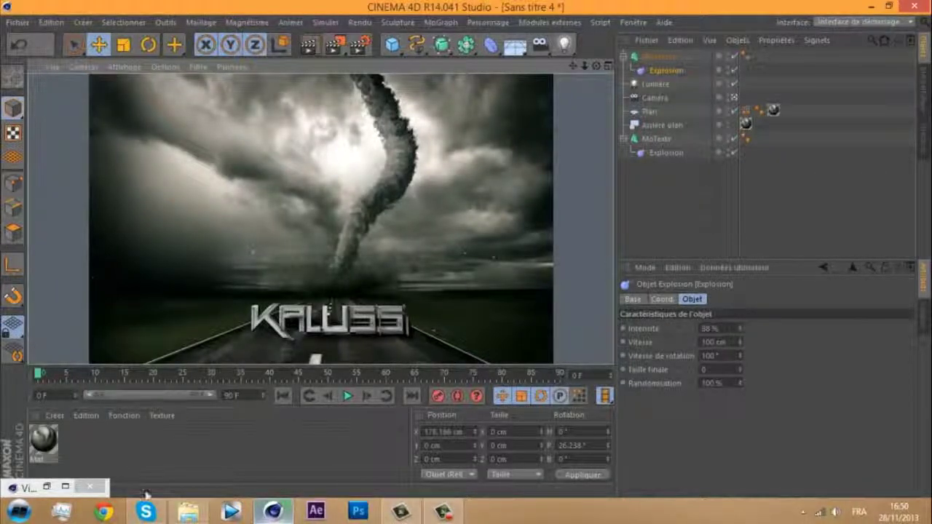
{"action": "left_click", "coordinate": [65, 487]}
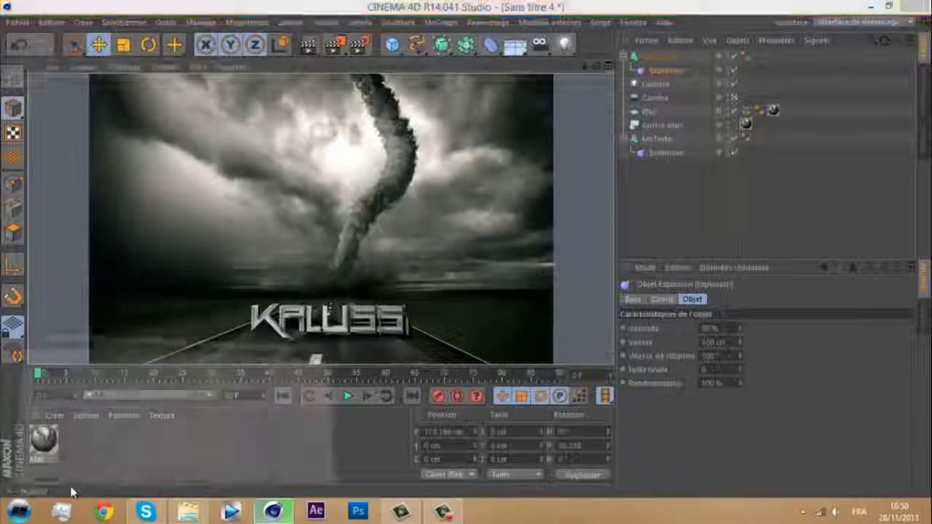
{"action": "left_click", "coordinate": [871, 7]}
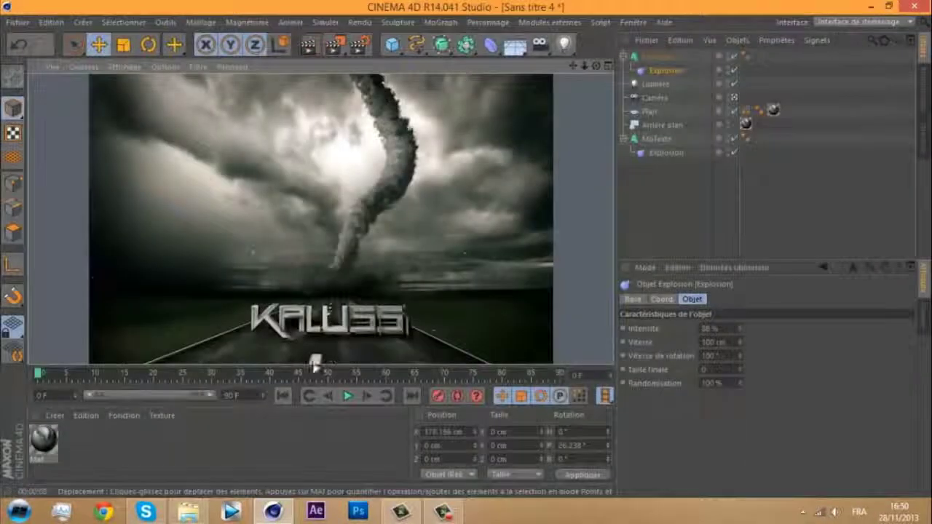
Switch to the file explorer, maximize its window on the Youtube folder, and open the tuto image
{"action": "left_click", "coordinate": [188, 512]}
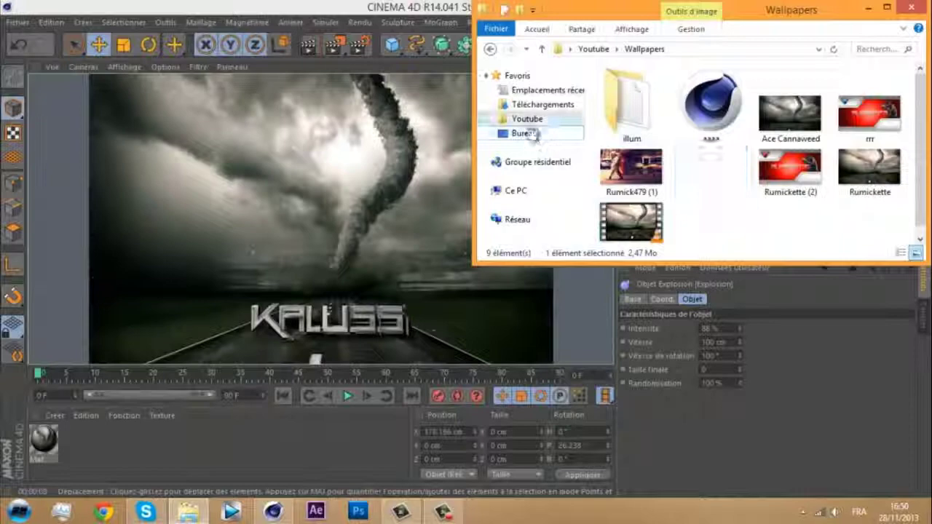
{"action": "left_click", "coordinate": [527, 119]}
{"action": "left_click", "coordinate": [887, 7]}
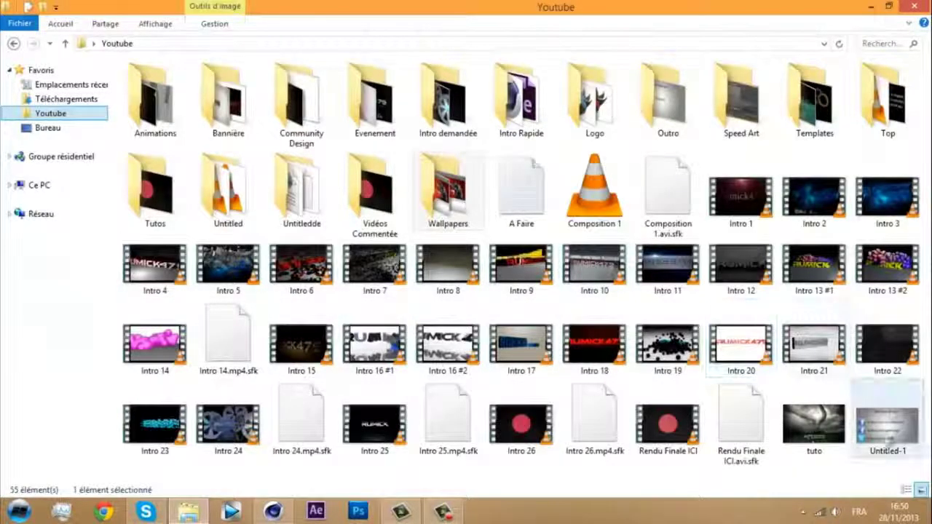
{"action": "double_click", "coordinate": [815, 430]}
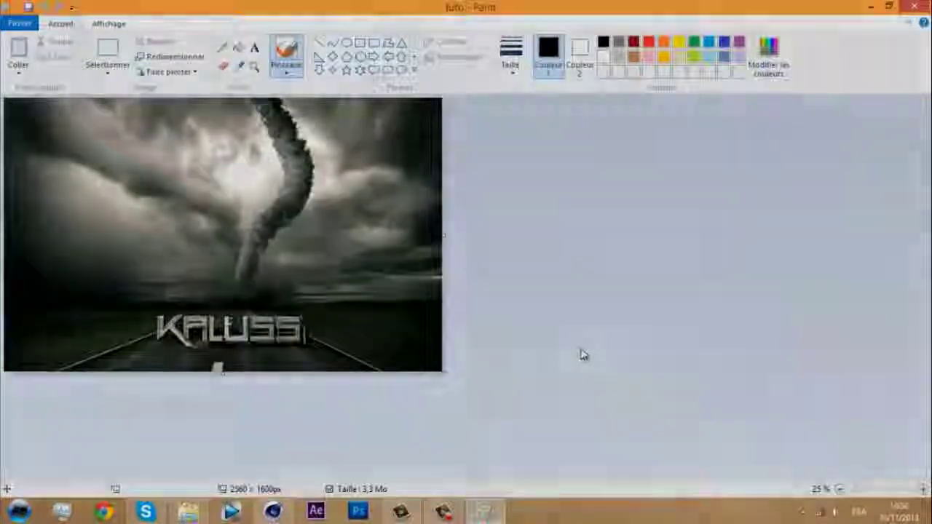